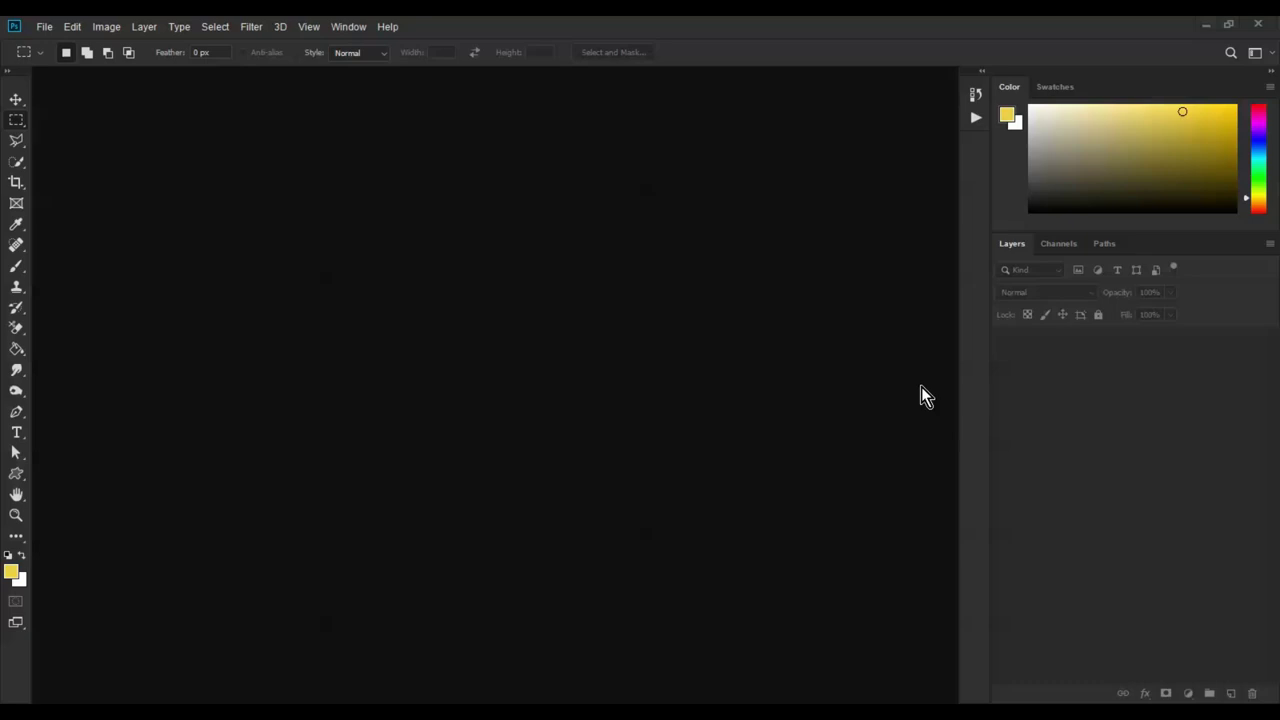
# Open exercise-fitness-jog-1199590.jpg from the Water Color 2 folder in Photoshop.
pyautogui.hotkey('alt', 'Tab')
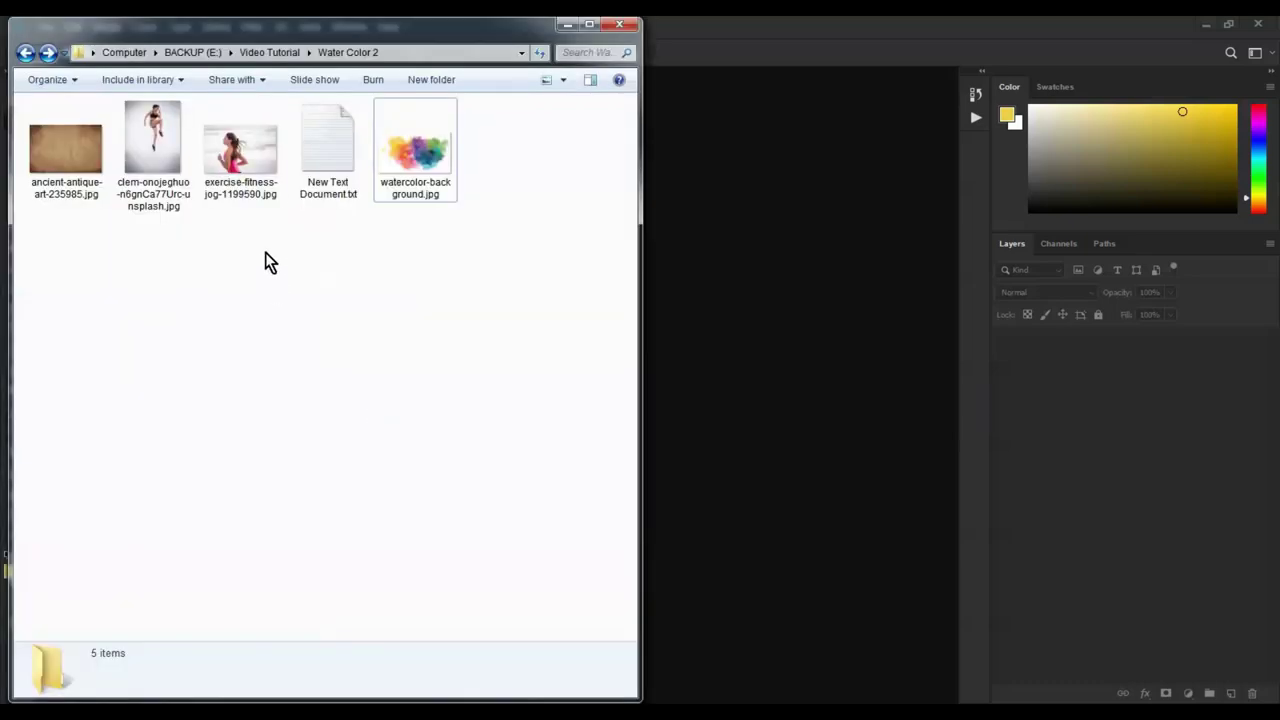
pyautogui.moveTo(240, 160); pyautogui.dragTo(892, 420)
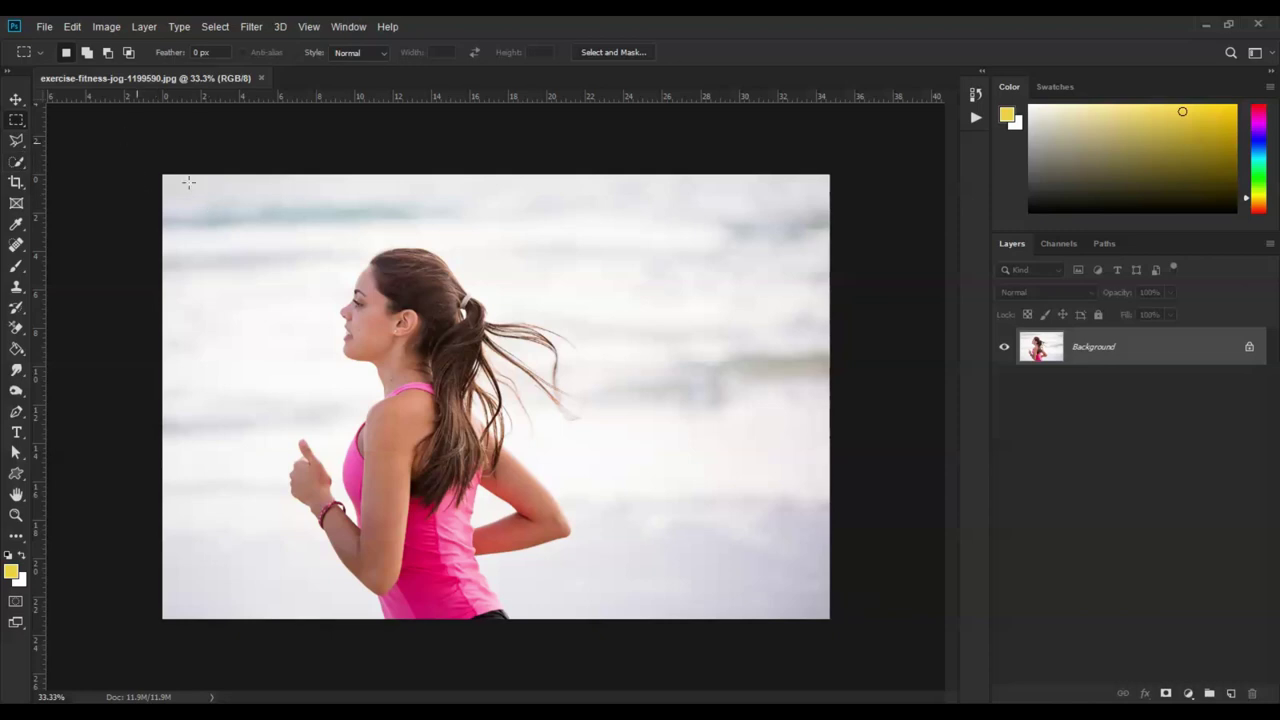
# Paste the selected running-woman photo into a new blank document as Layer 1.
pyautogui.moveTo(164, 176); pyautogui.dragTo(830, 619)
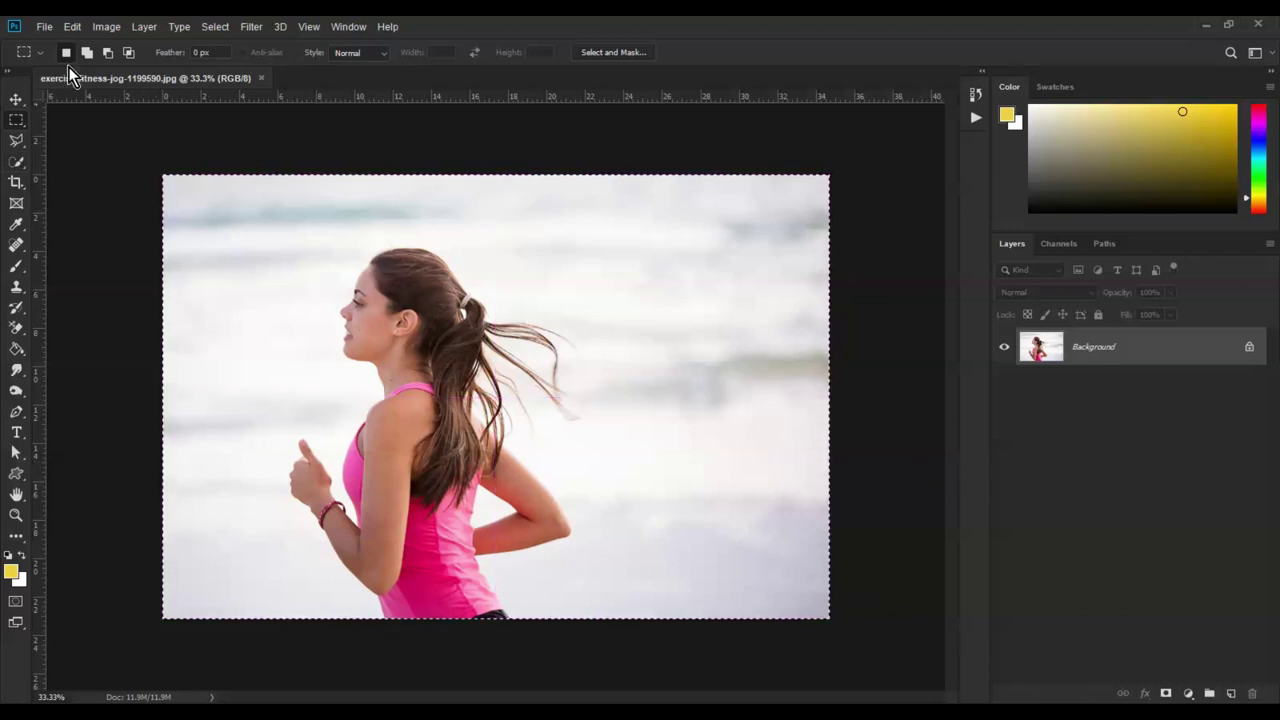
pyautogui.click(43, 27)
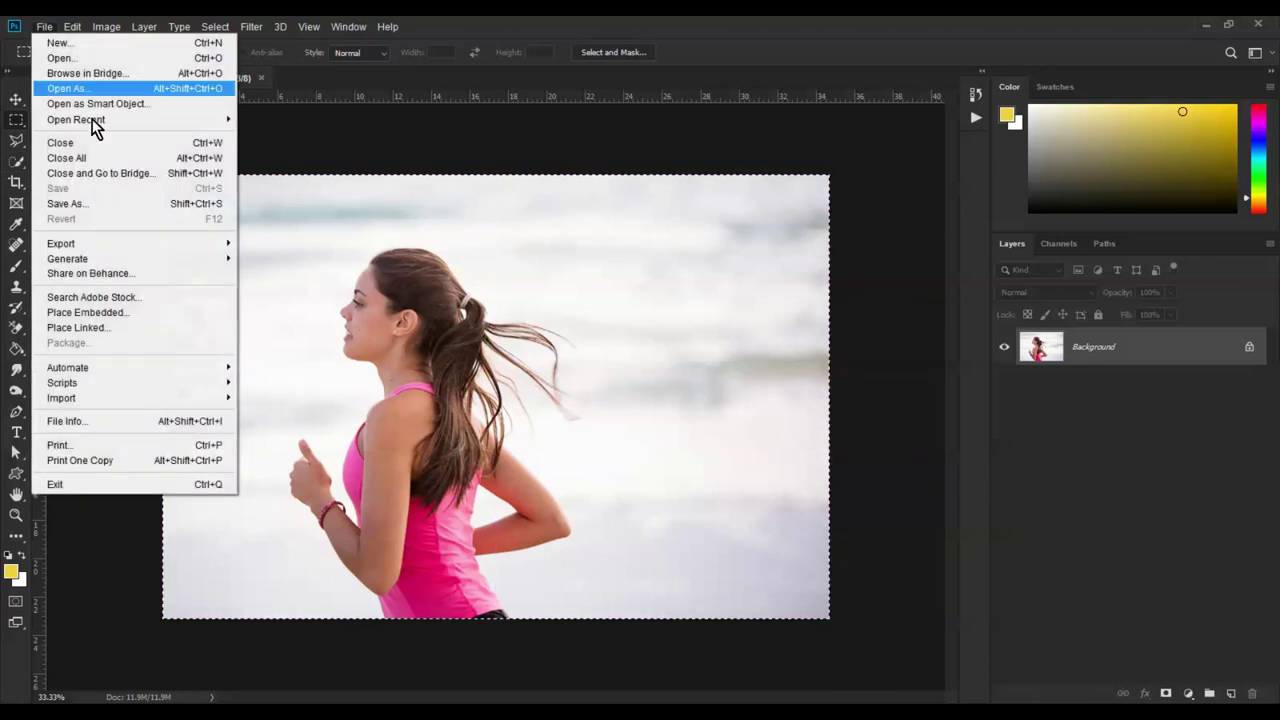
pyautogui.click(55, 44)
pyautogui.click(816, 478)
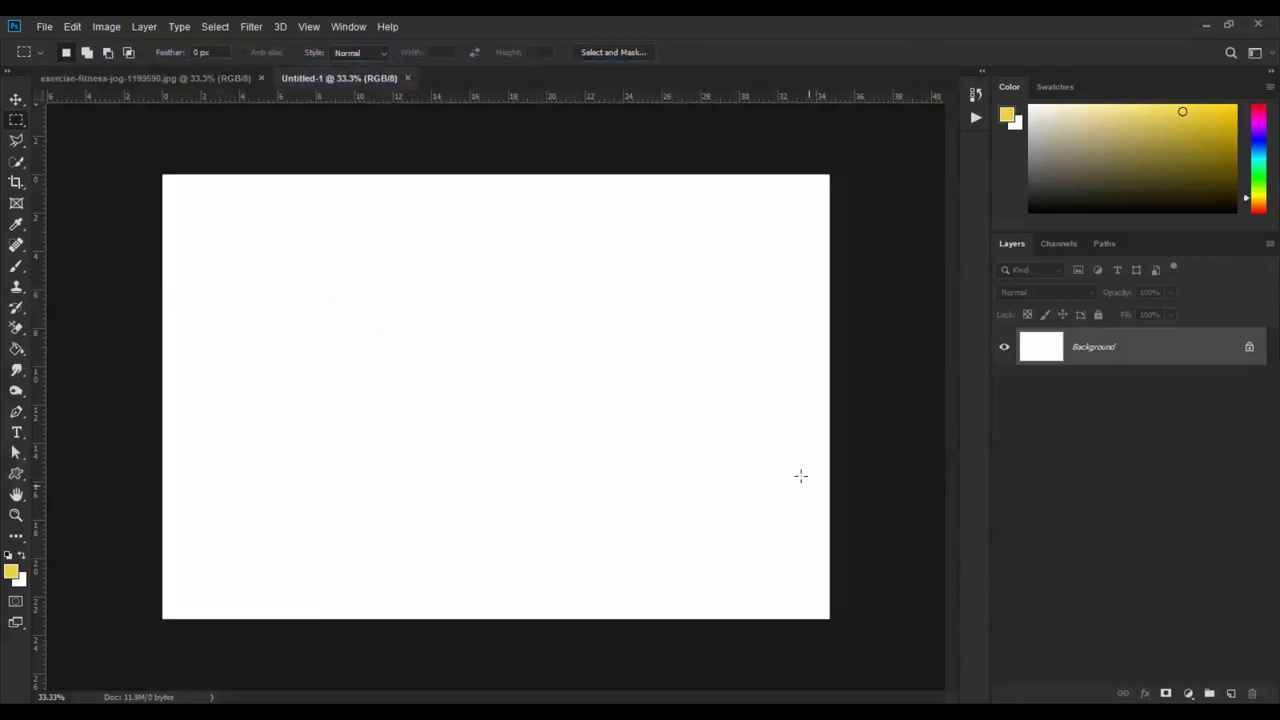
pyautogui.hotkey('ctrl', 'v')
# Close the original jogging photo and switch to the Move tool.
pyautogui.click(260, 78)
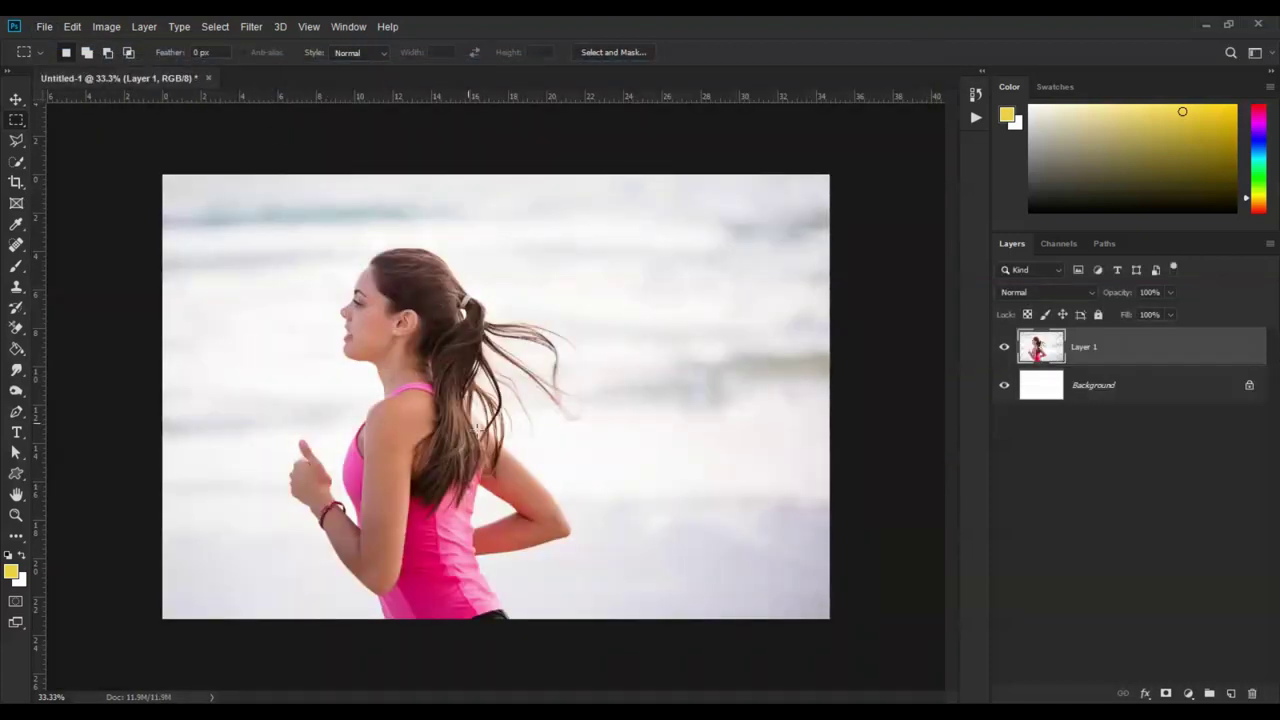
pyautogui.click(16, 100)
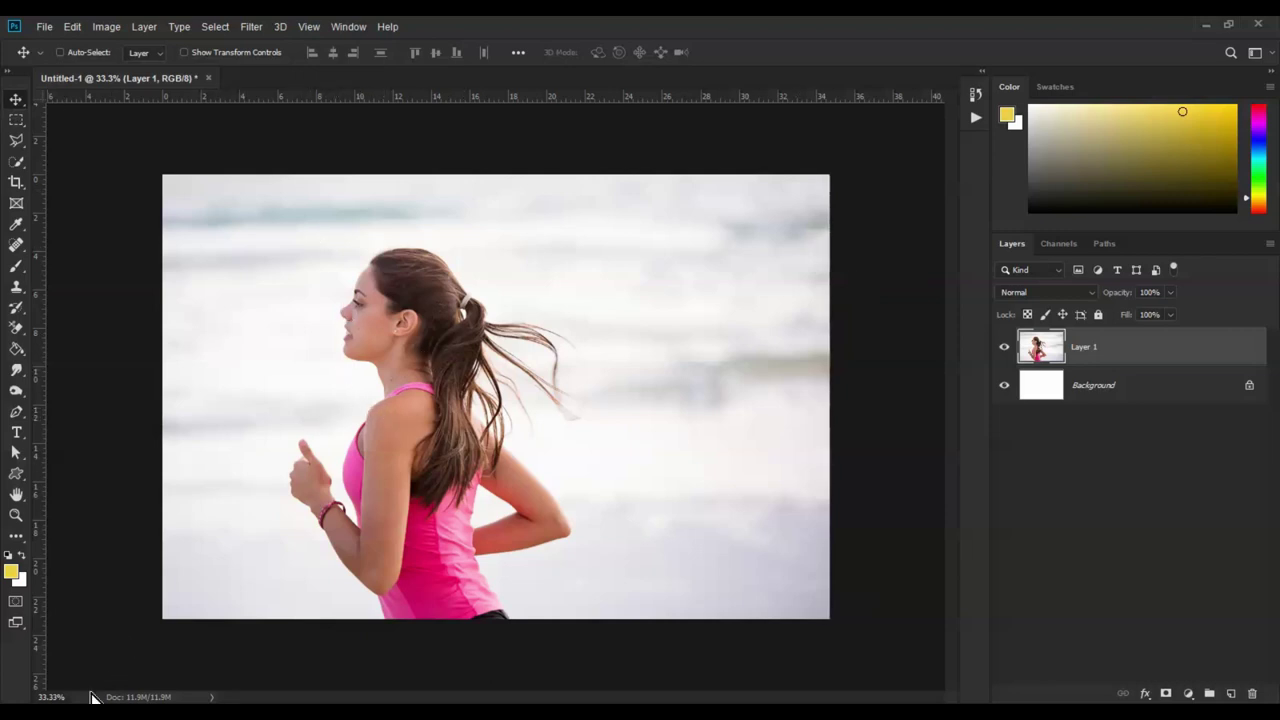
pyautogui.hotkey('alt', 'Tab')
# Open watercolor-background.jpg and drag it into Untitled-1 as a new layer.
pyautogui.click(428, 171)
pyautogui.hotkey('alt', 'Tab')
pyautogui.moveTo(428, 171); pyautogui.dragTo(363, 75)
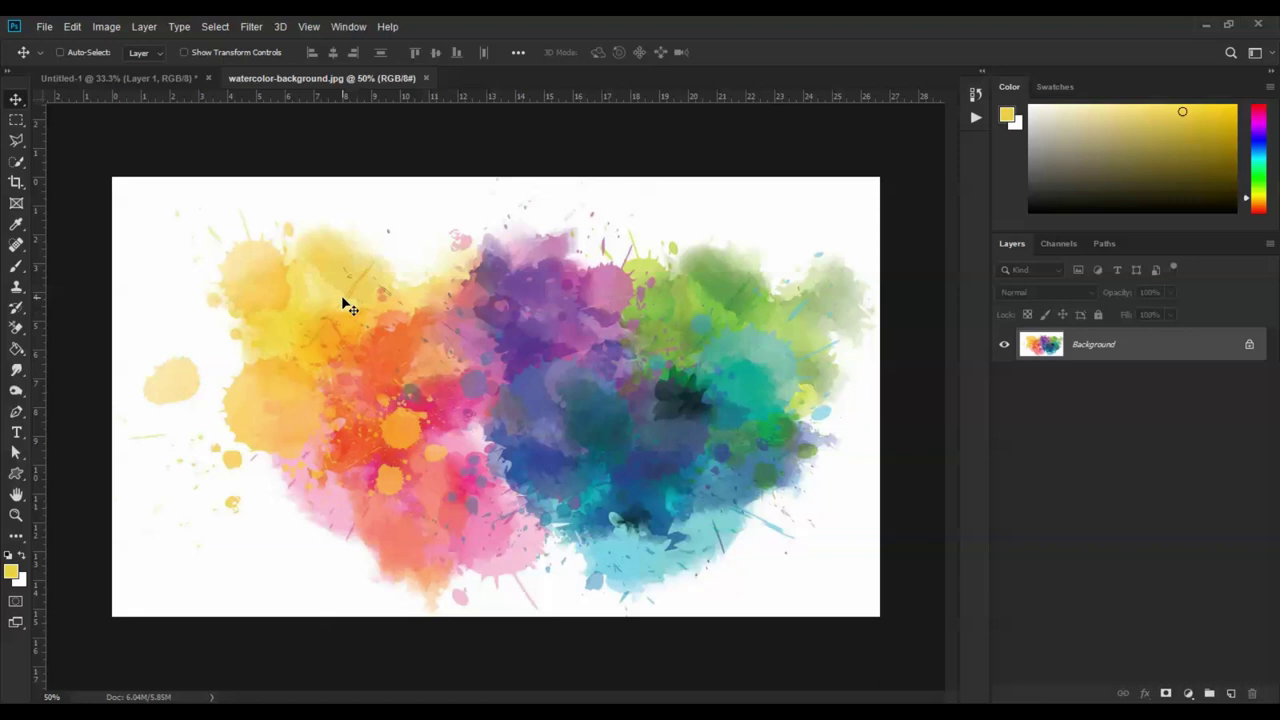
pyautogui.moveTo(345, 305); pyautogui.dragTo(430, 355)
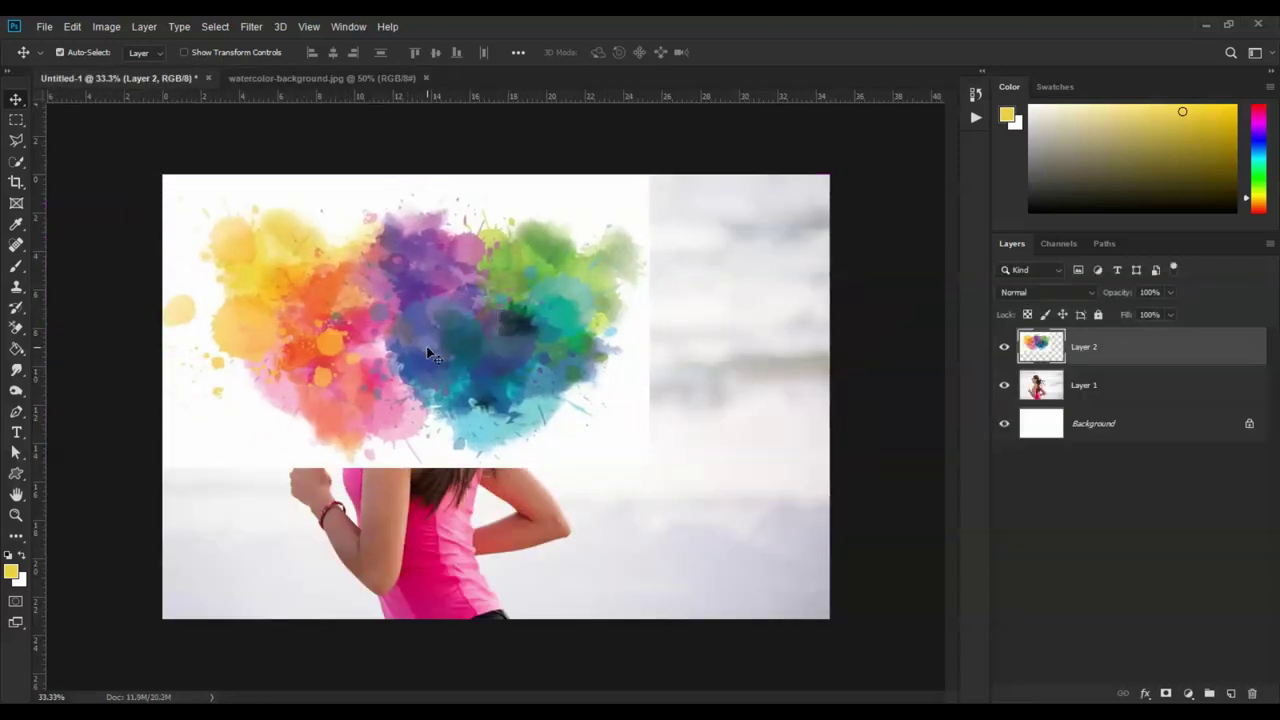
# Scale the watercolor to fill the canvas and place Layer 2 beneath the runner's Layer 1.
pyautogui.hotkey('ctrl', 't')
pyautogui.moveTo(646, 466); pyautogui.dragTo(946, 620)
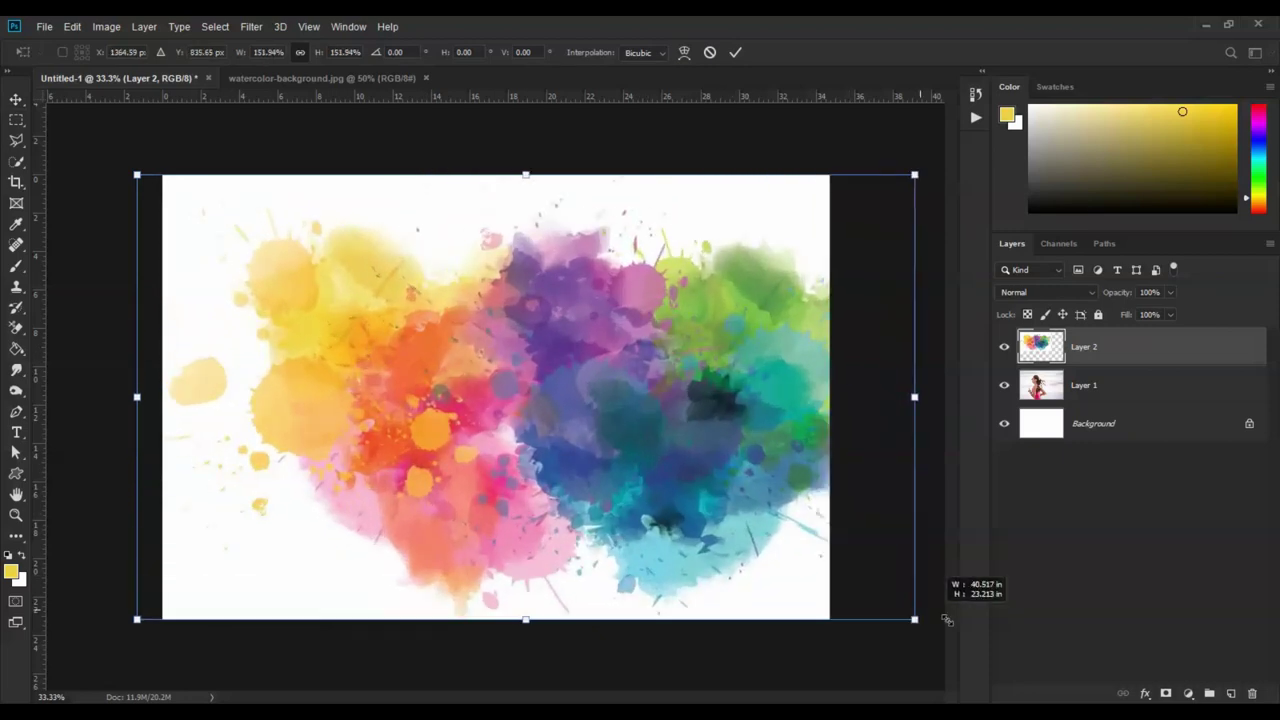
pyautogui.press('Return')
pyautogui.moveTo(705, 432); pyautogui.dragTo(610, 420)
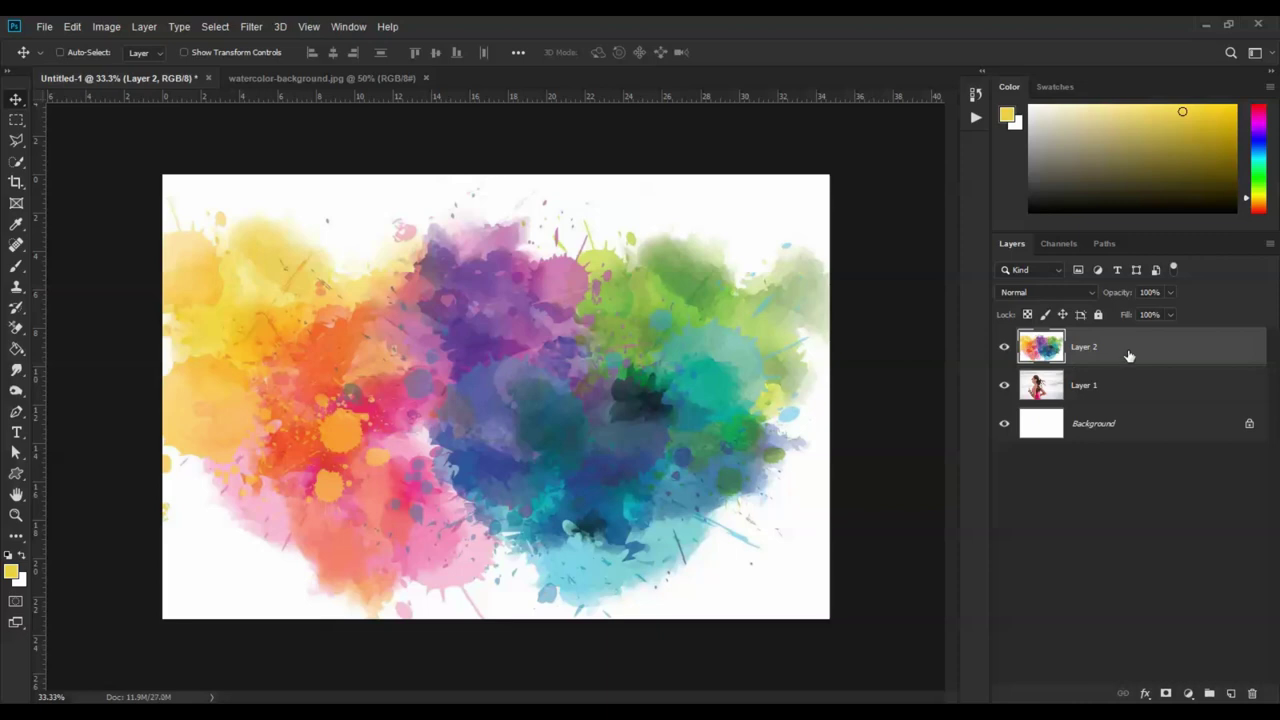
pyautogui.moveTo(1187, 345); pyautogui.dragTo(1165, 401)
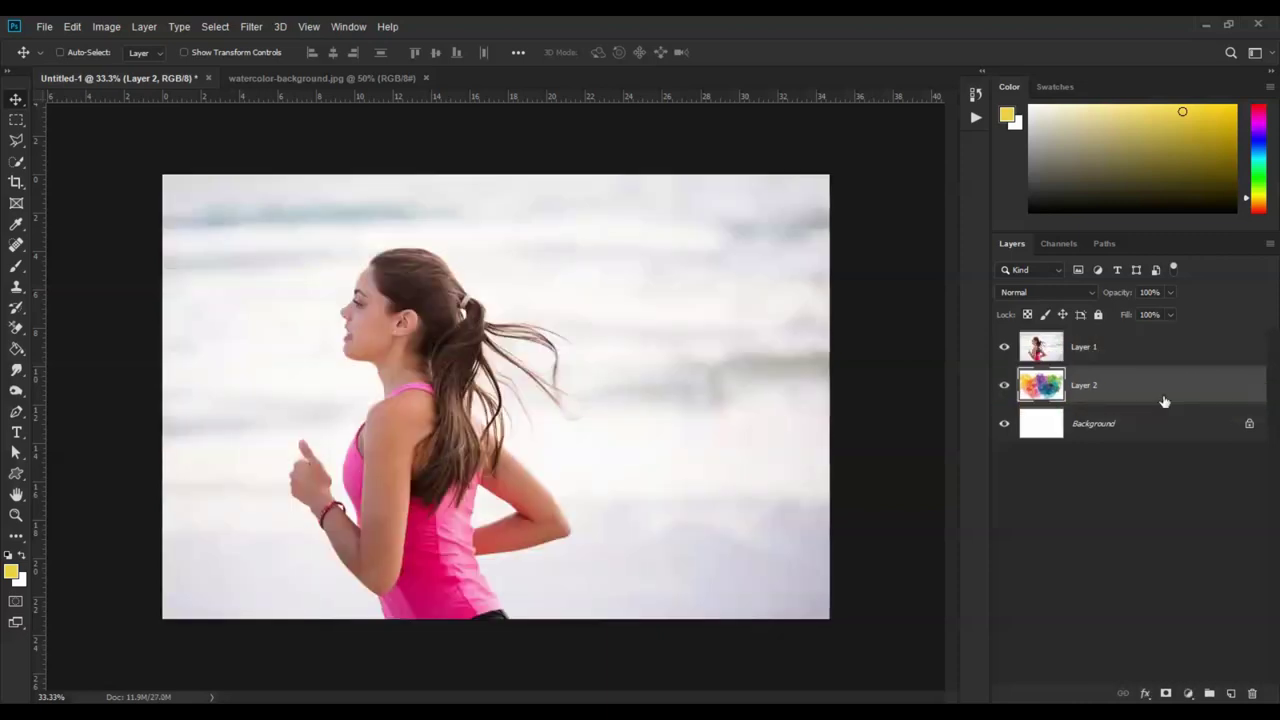
pyautogui.click(1044, 346)
# Copy the whole canvas with Copy Merged, then add a white layer mask to Layer 2.
pyautogui.click(16, 119)
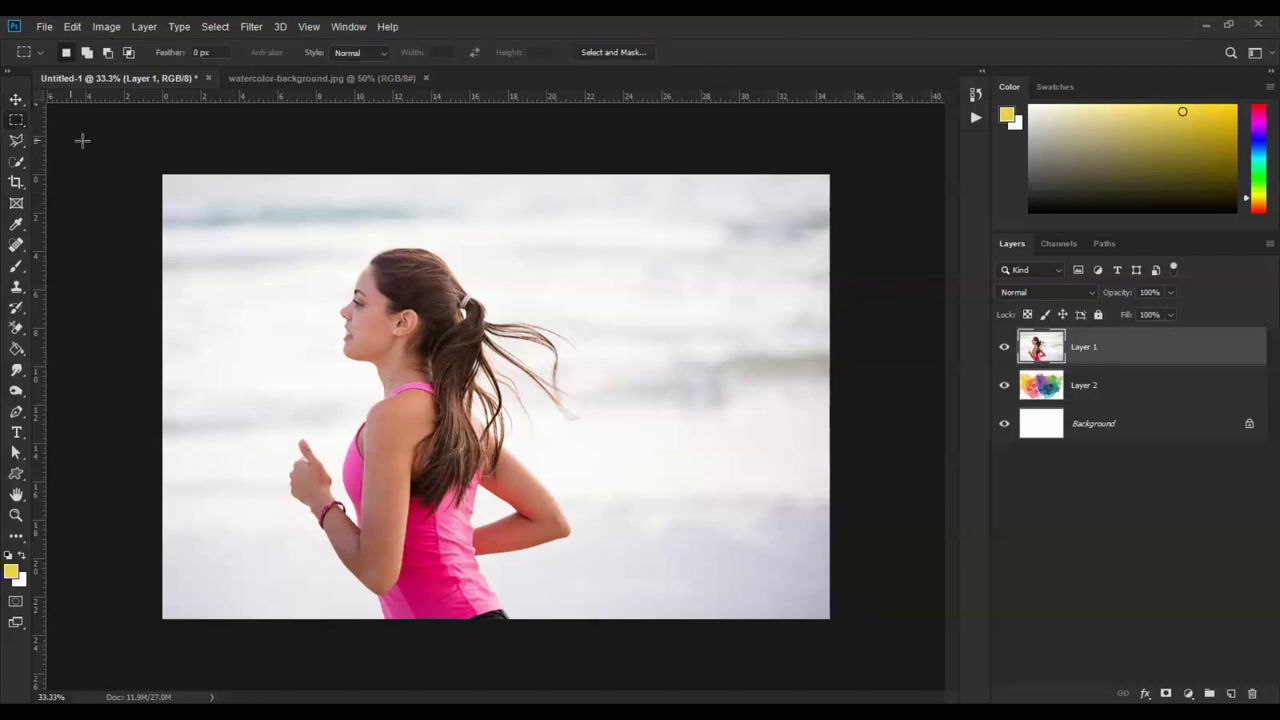
pyautogui.moveTo(122, 145); pyautogui.dragTo(945, 660)
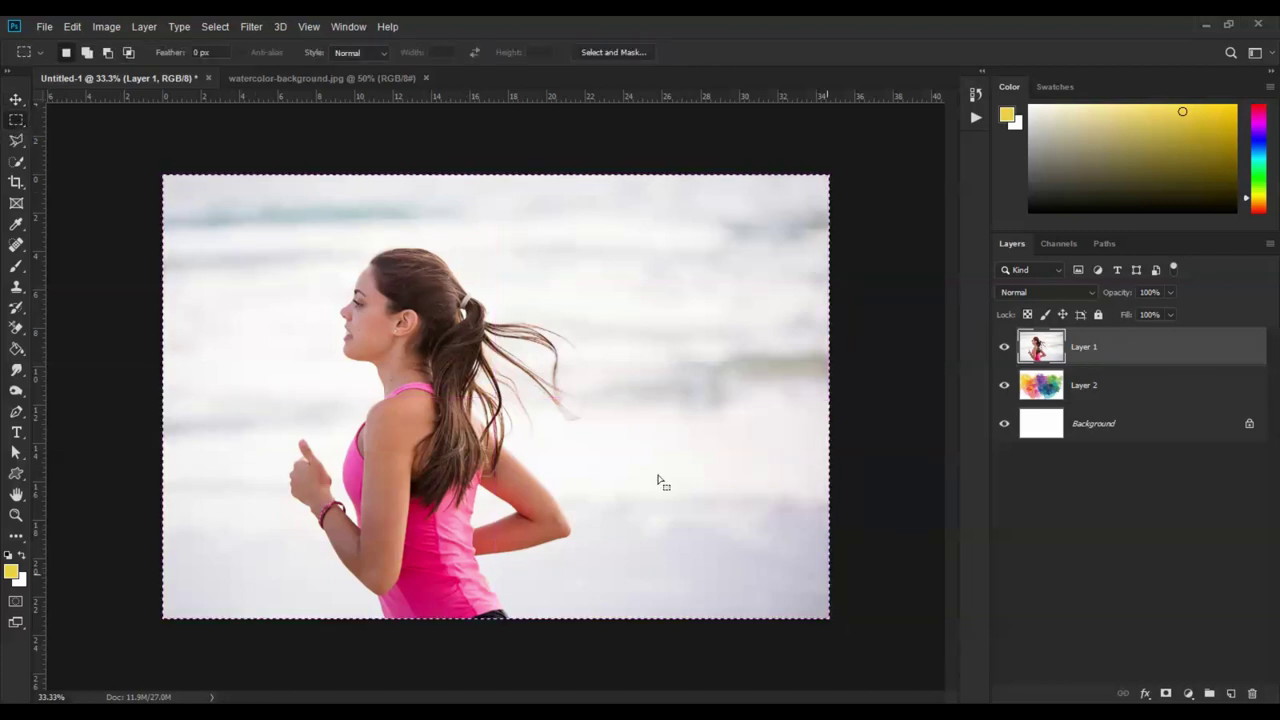
pyautogui.click(72, 26)
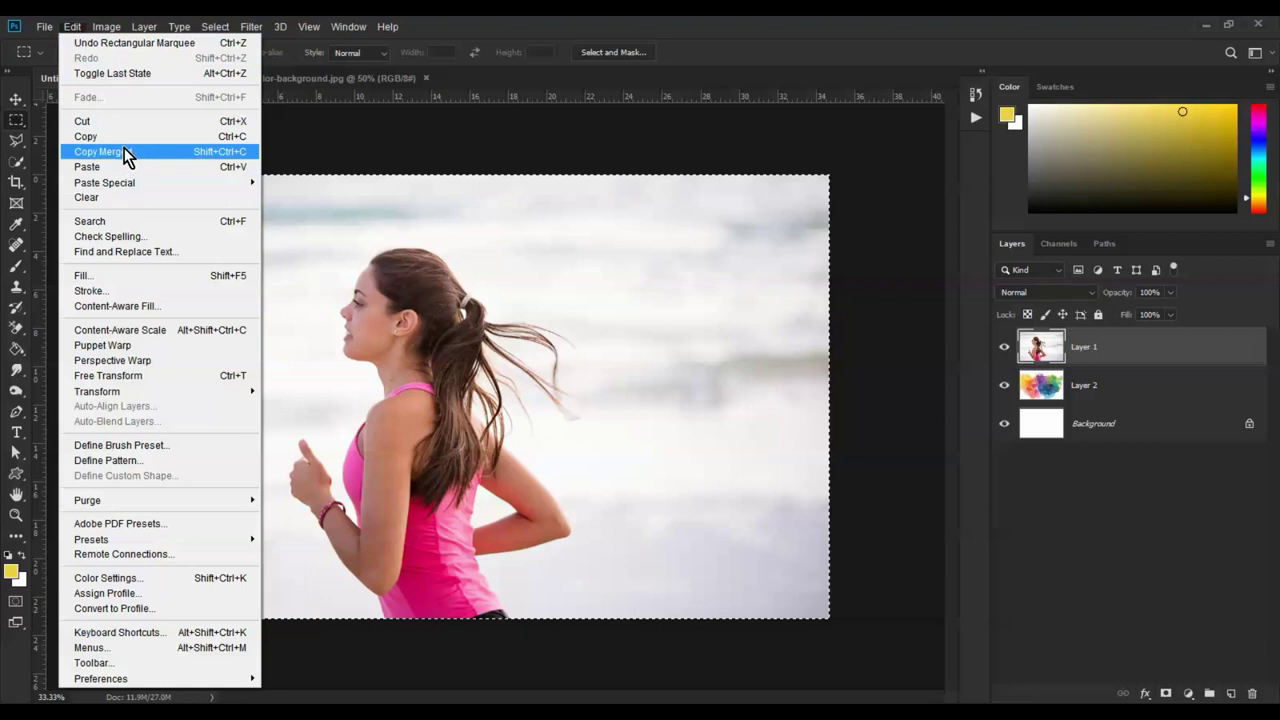
pyautogui.click(124, 151)
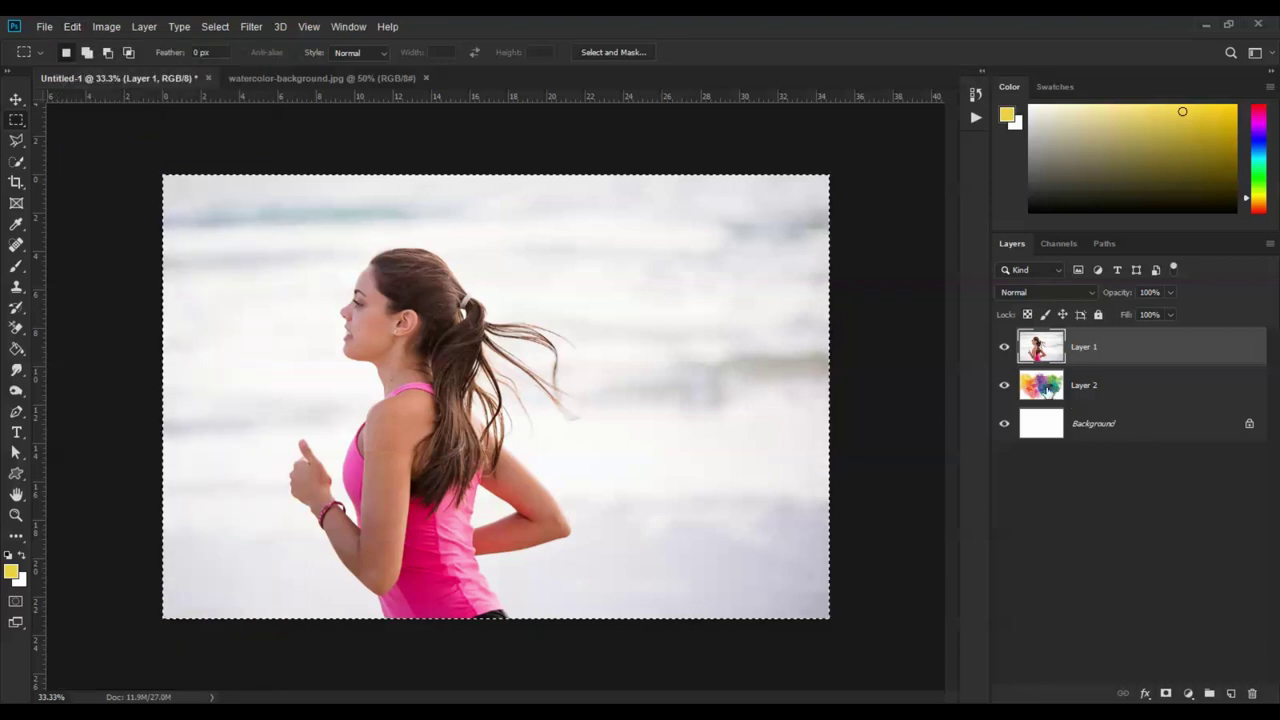
pyautogui.click(1053, 390)
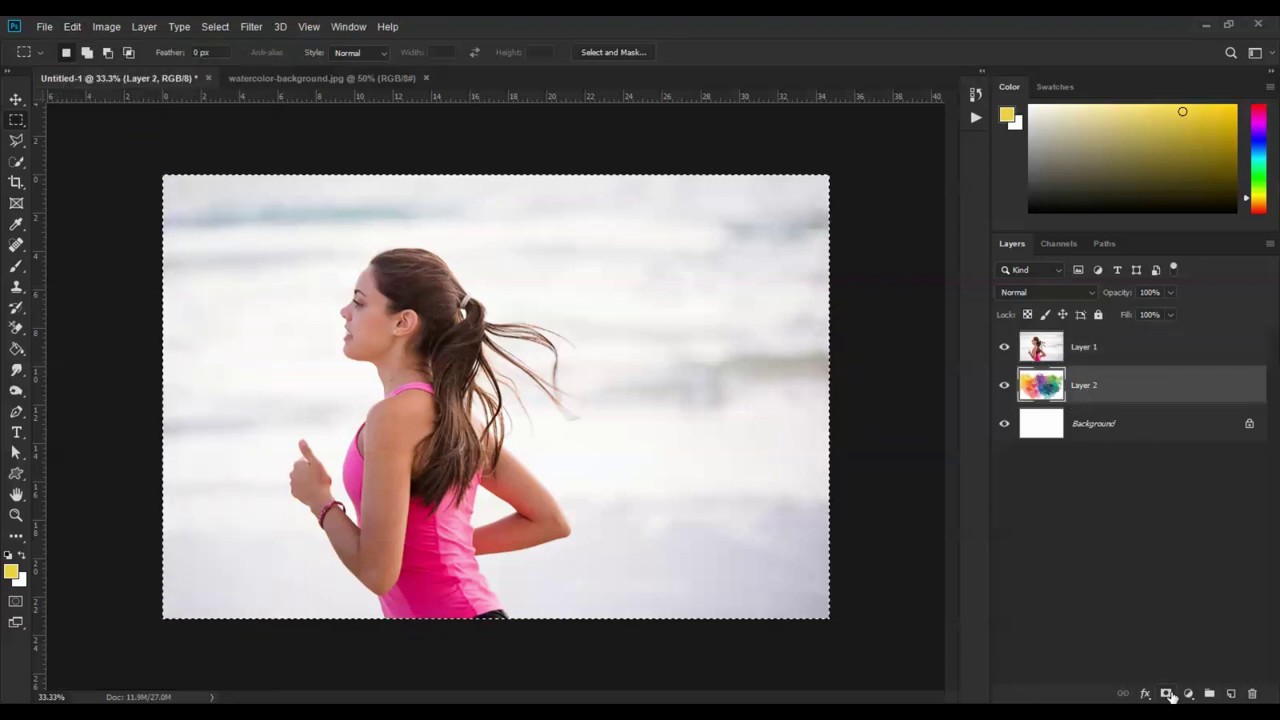
pyautogui.click(1165, 694)
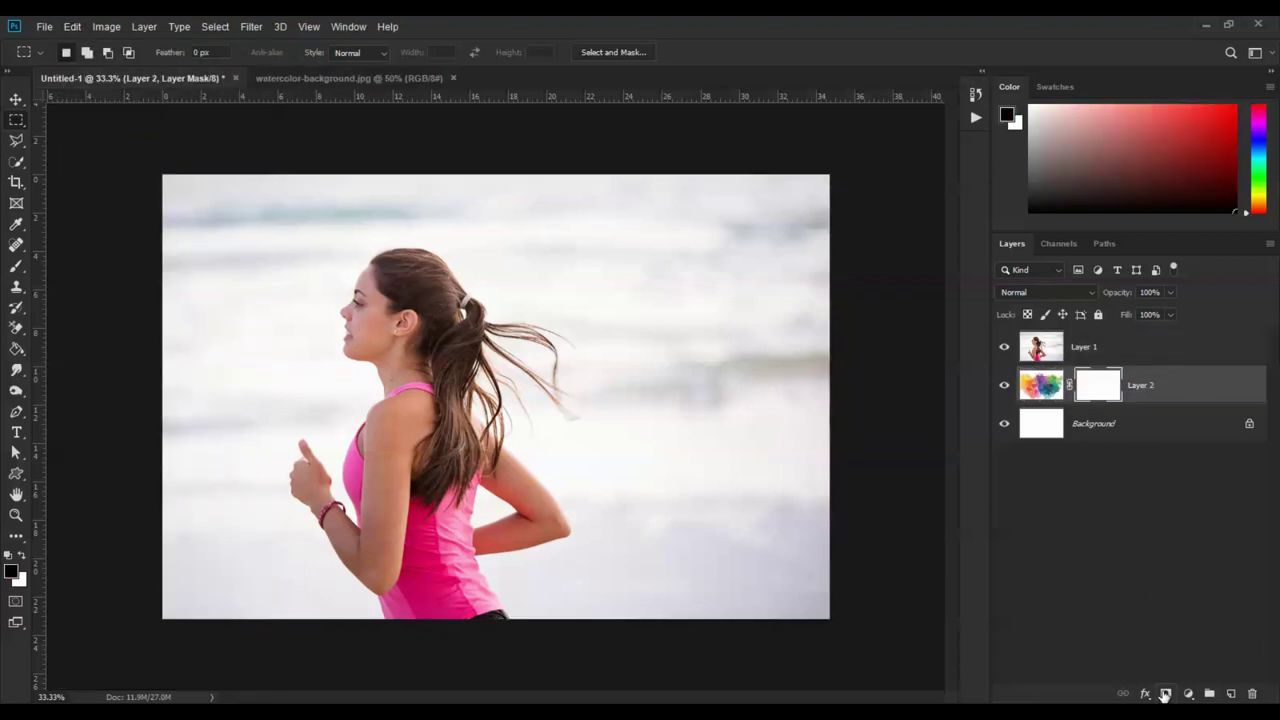
# Paste the merged runner image in place into Layer 2's mask as a grayscale copy.
pyautogui.keyDown('alt'); pyautogui.click(1095, 393); pyautogui.keyUp('alt')
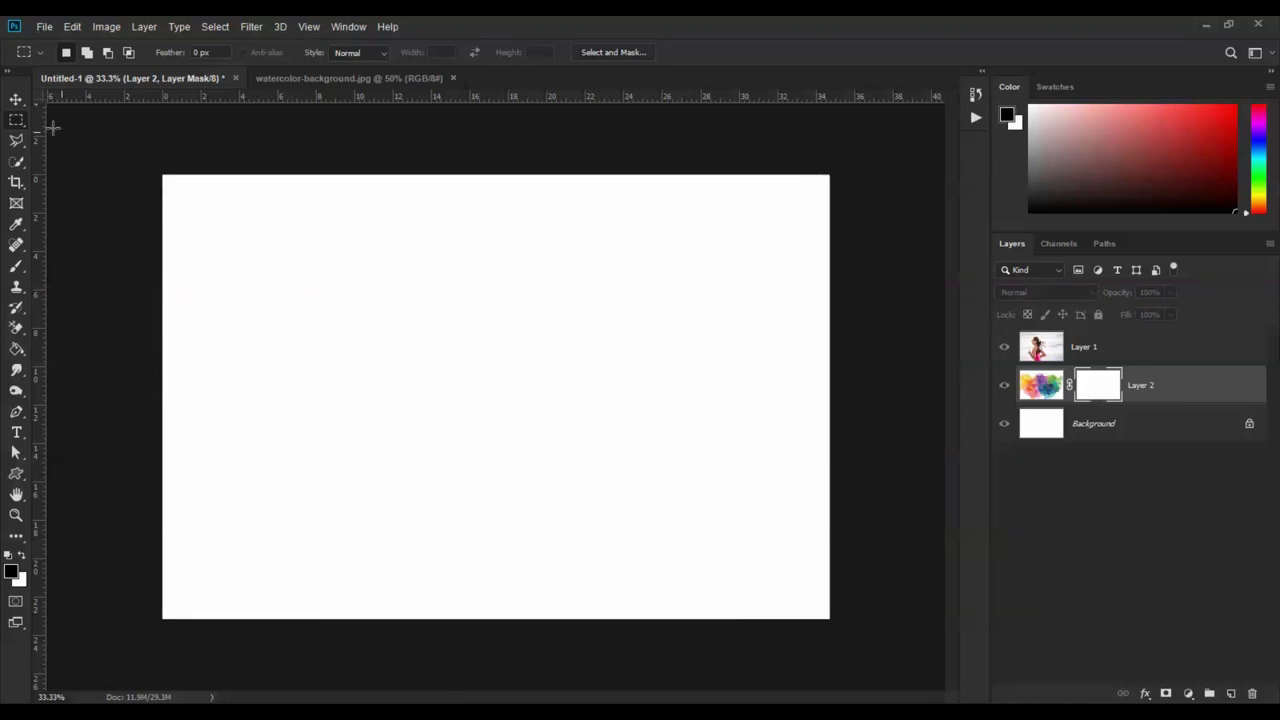
pyautogui.click(72, 28)
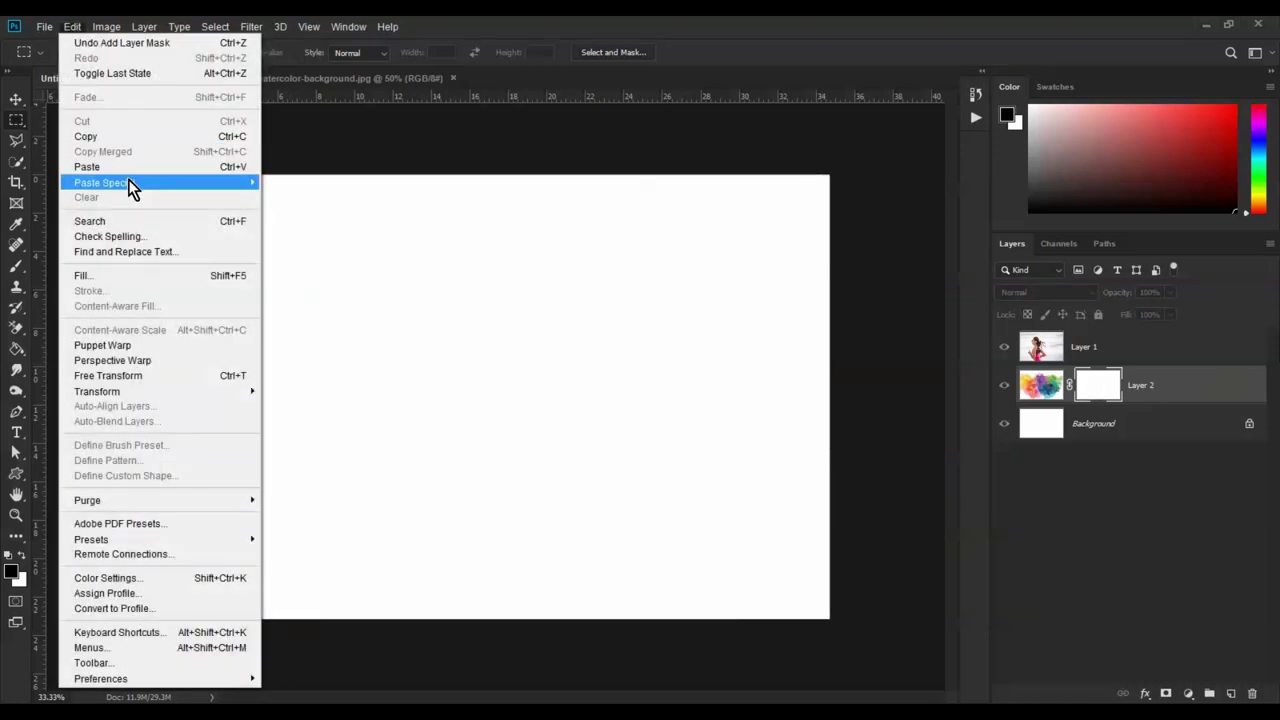
pyautogui.moveTo(128, 183)
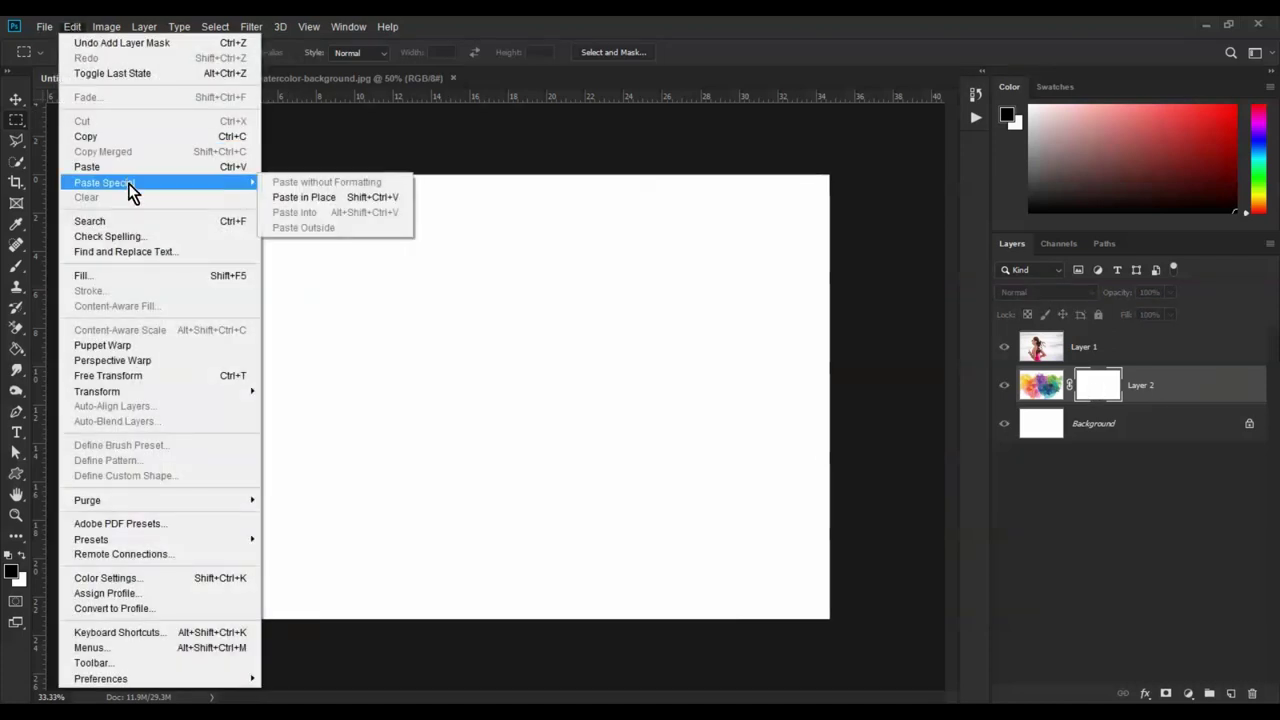
pyautogui.click(304, 199)
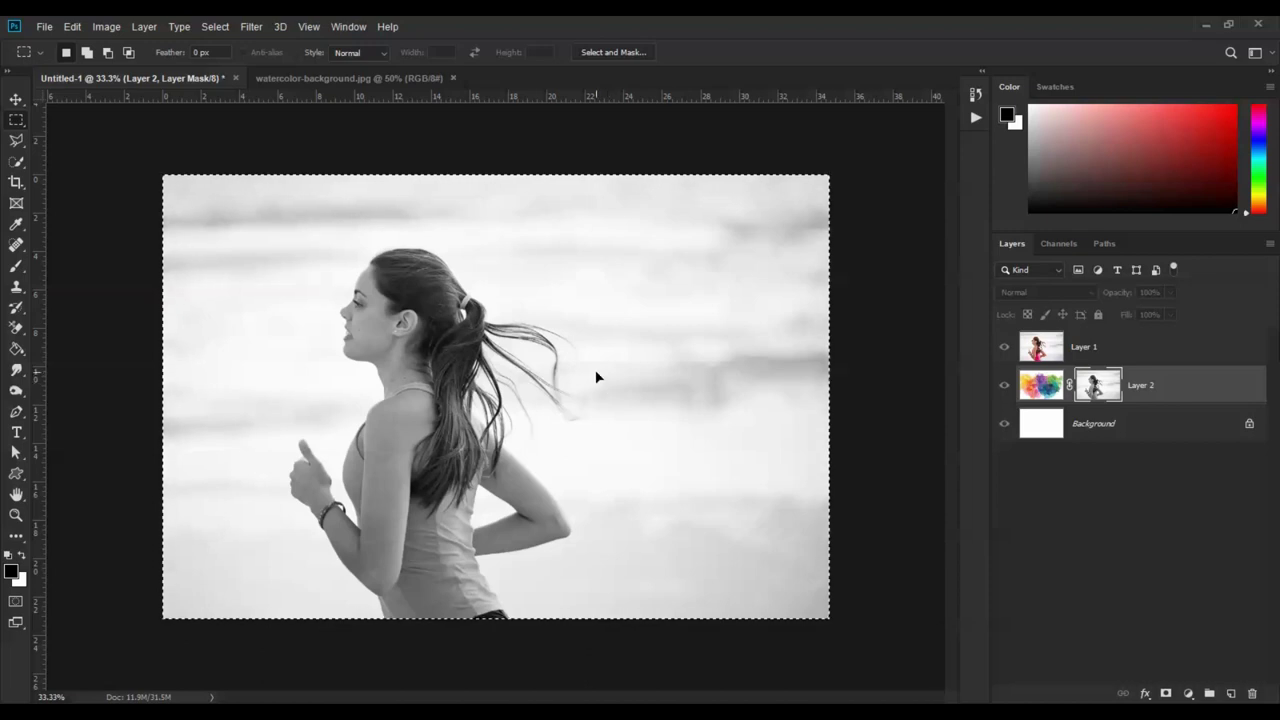
pyautogui.click(106, 27)
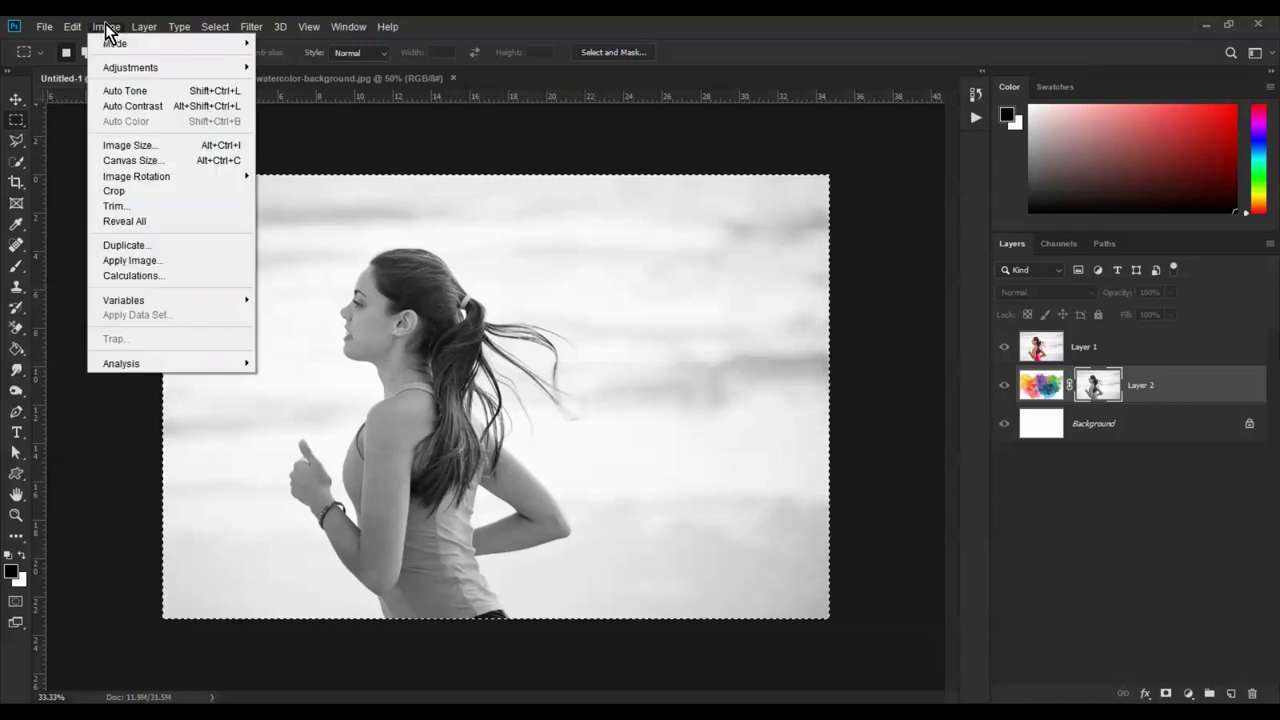
pyautogui.moveTo(116, 63)
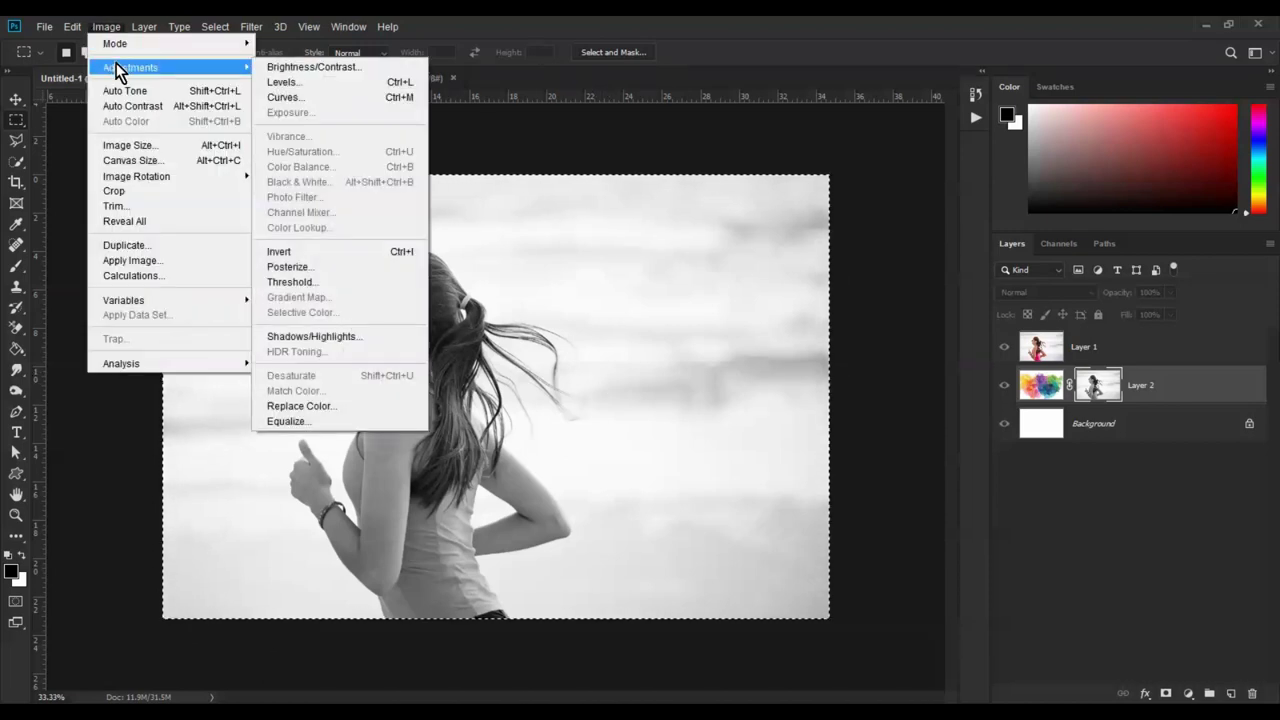
# Apply Curves to the mask, pulling black and white points inward for stark contrast.
pyautogui.click(328, 101)
pyautogui.moveTo(535, 112); pyautogui.dragTo(731, 180)
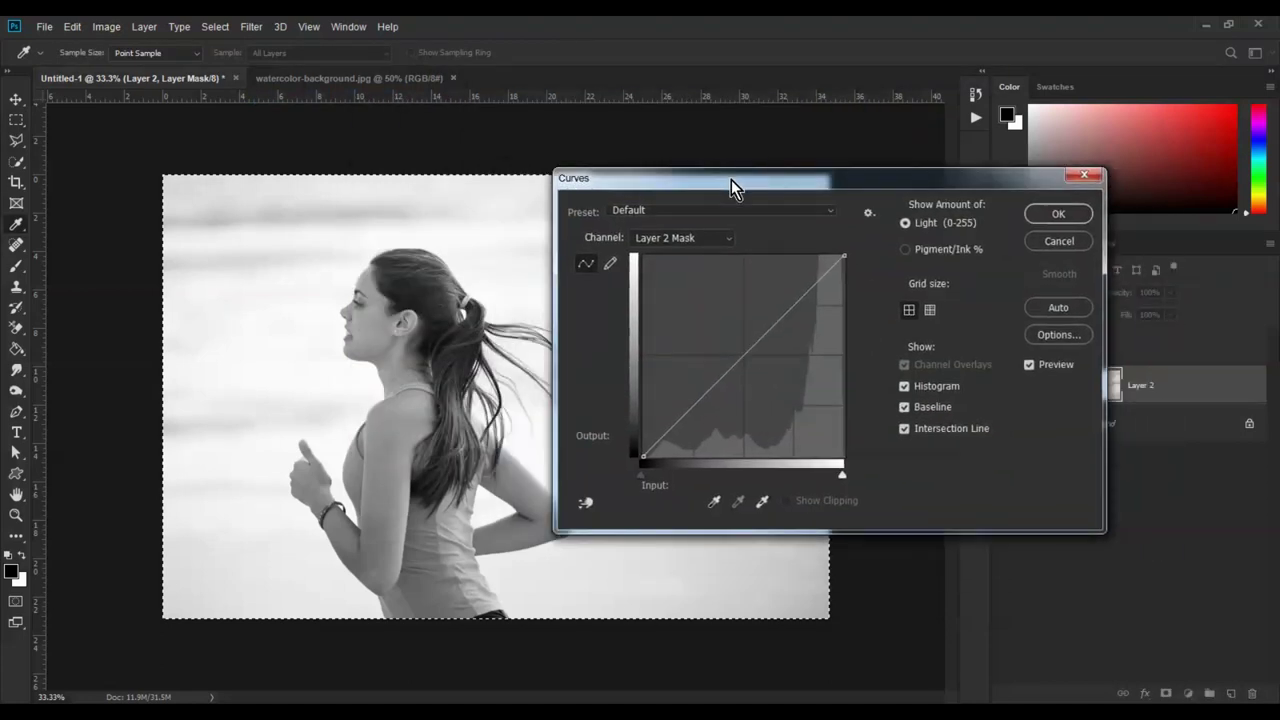
pyautogui.moveTo(642, 457); pyautogui.dragTo(716, 458)
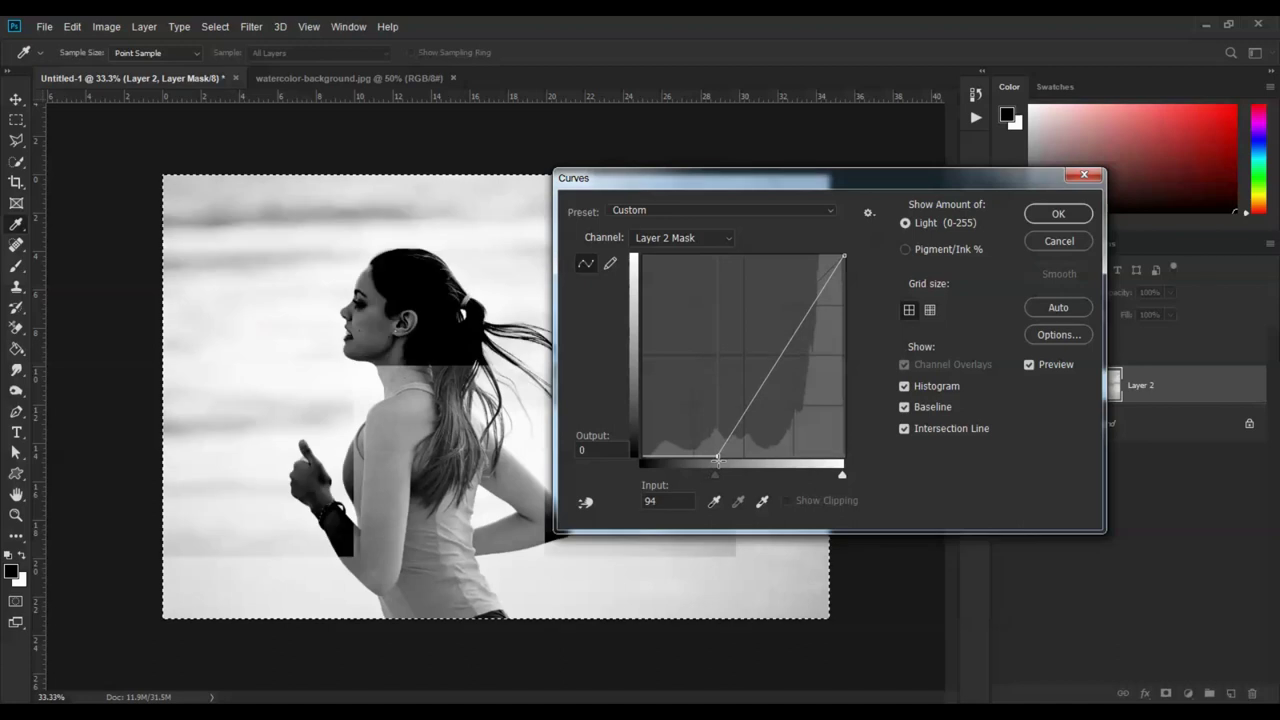
pyautogui.moveTo(845, 256); pyautogui.dragTo(754, 256)
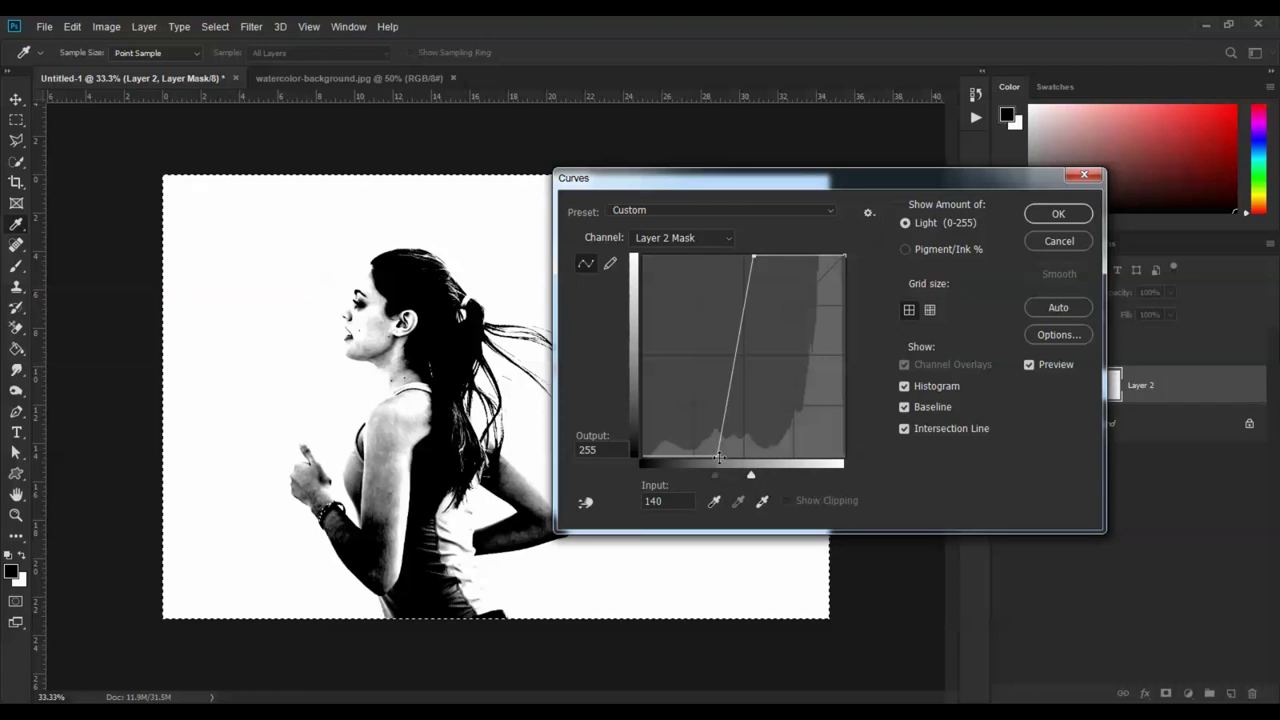
pyautogui.moveTo(718, 455); pyautogui.dragTo(715, 455)
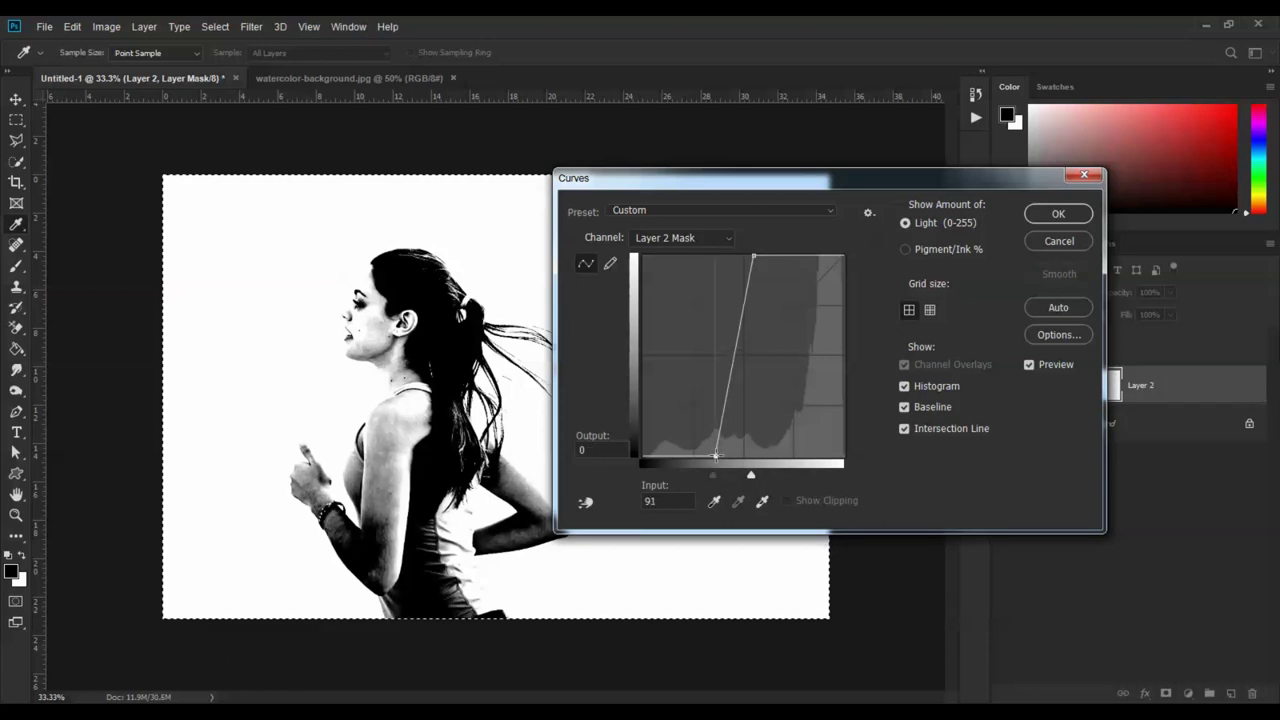
pyautogui.moveTo(753, 256); pyautogui.dragTo(754, 258)
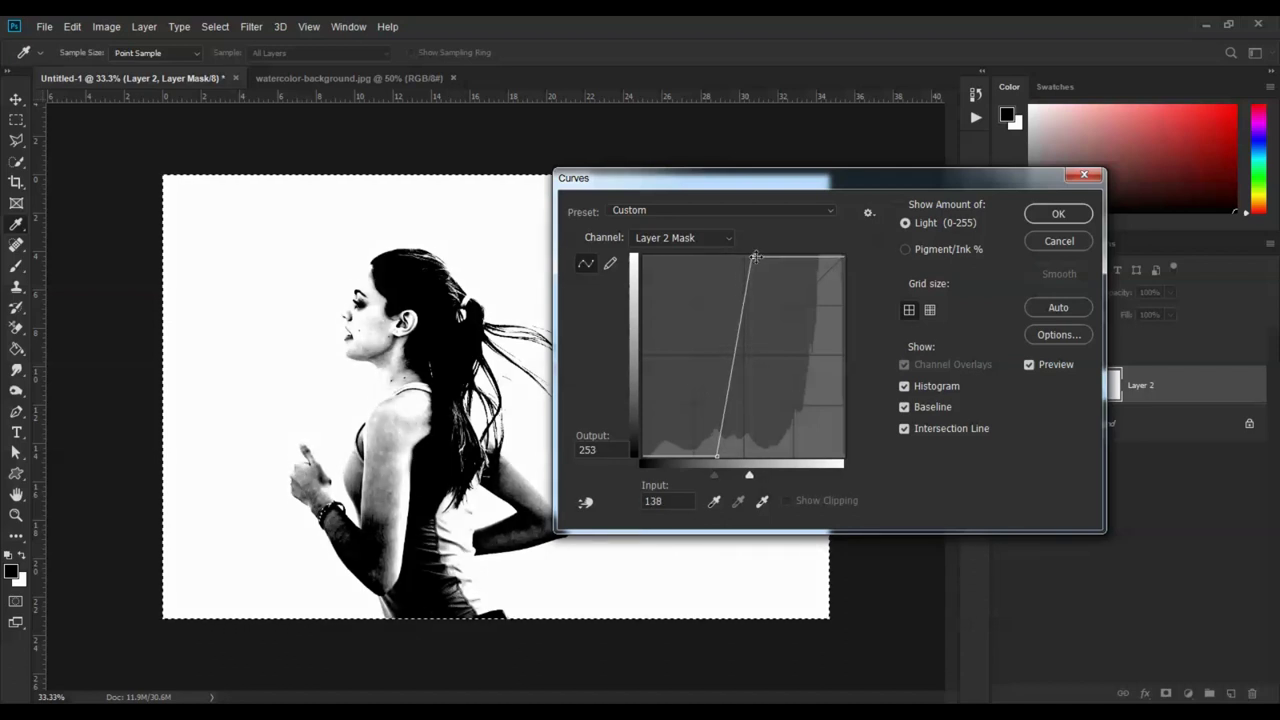
pyautogui.click(1060, 215)
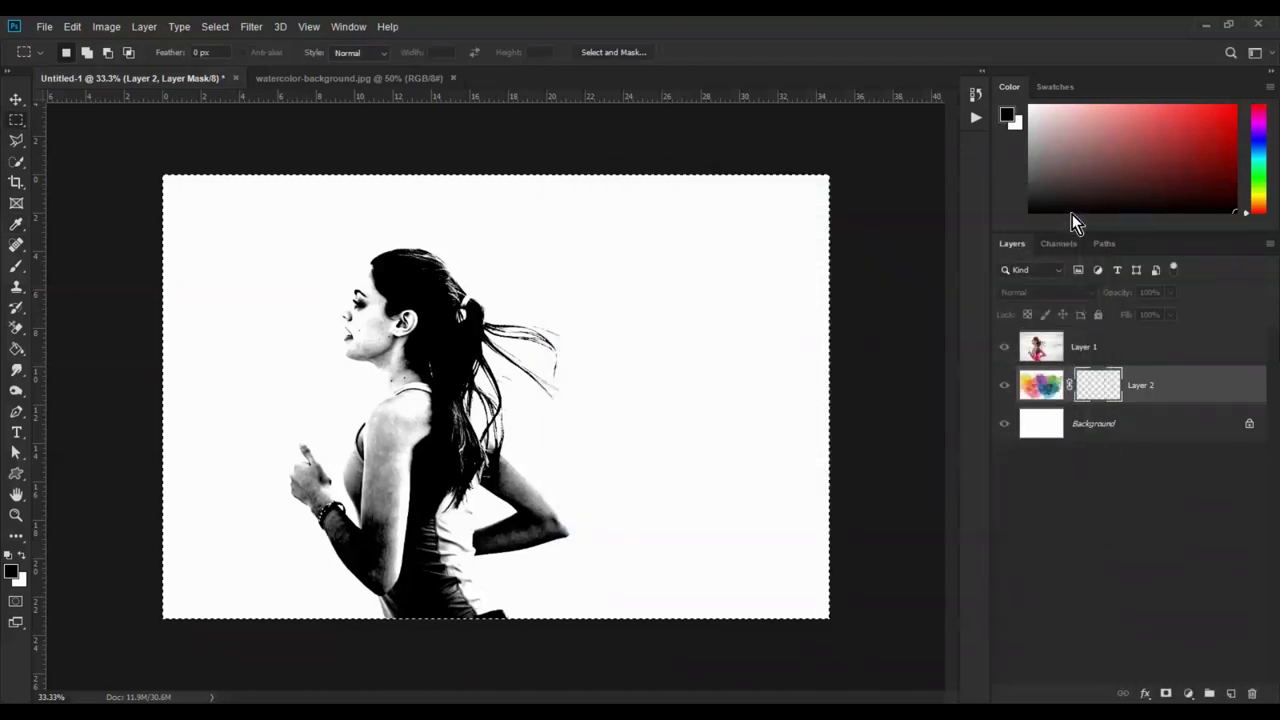
# Invert Layer 2's mask, target its image thumbnail, and hide Layer 1.
pyautogui.click(107, 27)
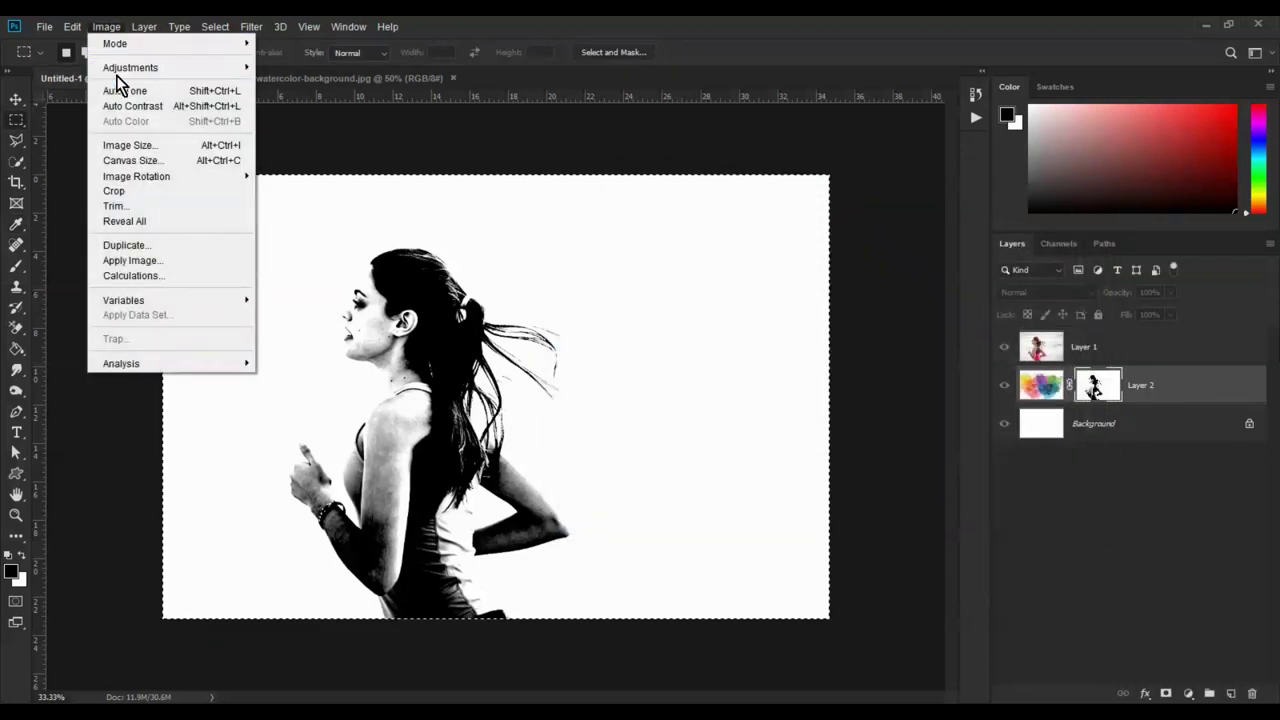
pyautogui.moveTo(120, 68)
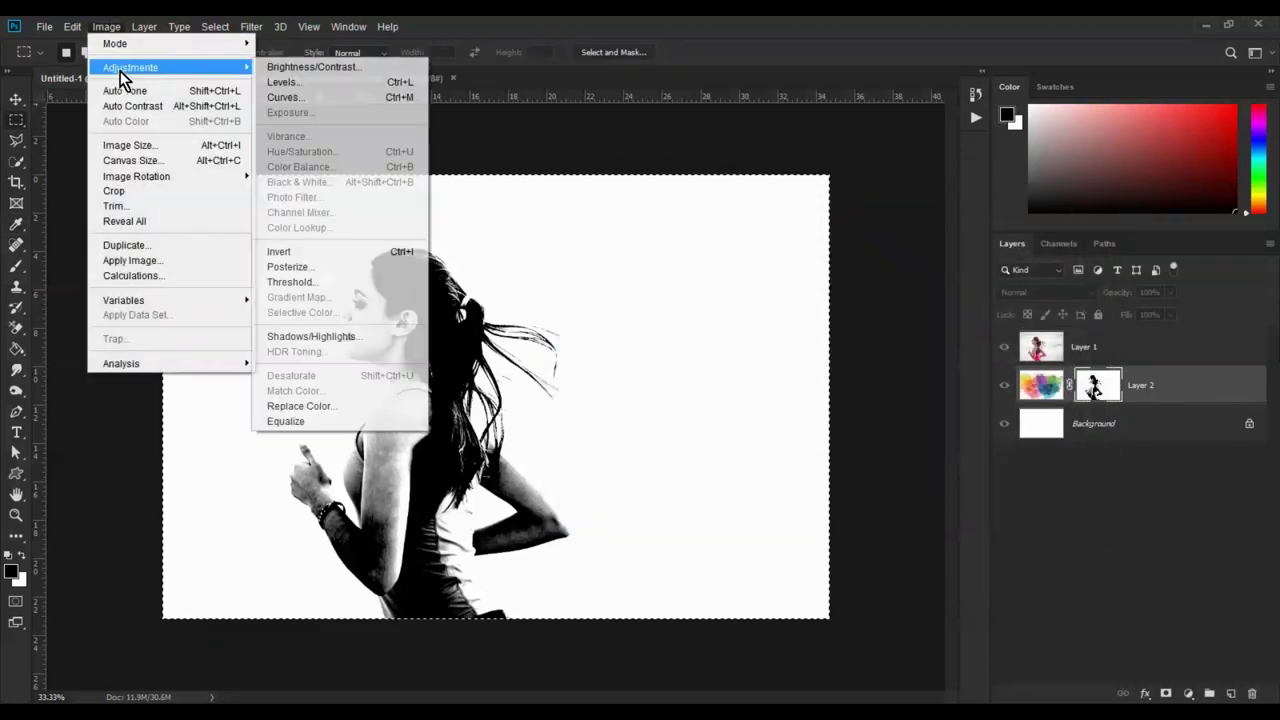
pyautogui.click(285, 253)
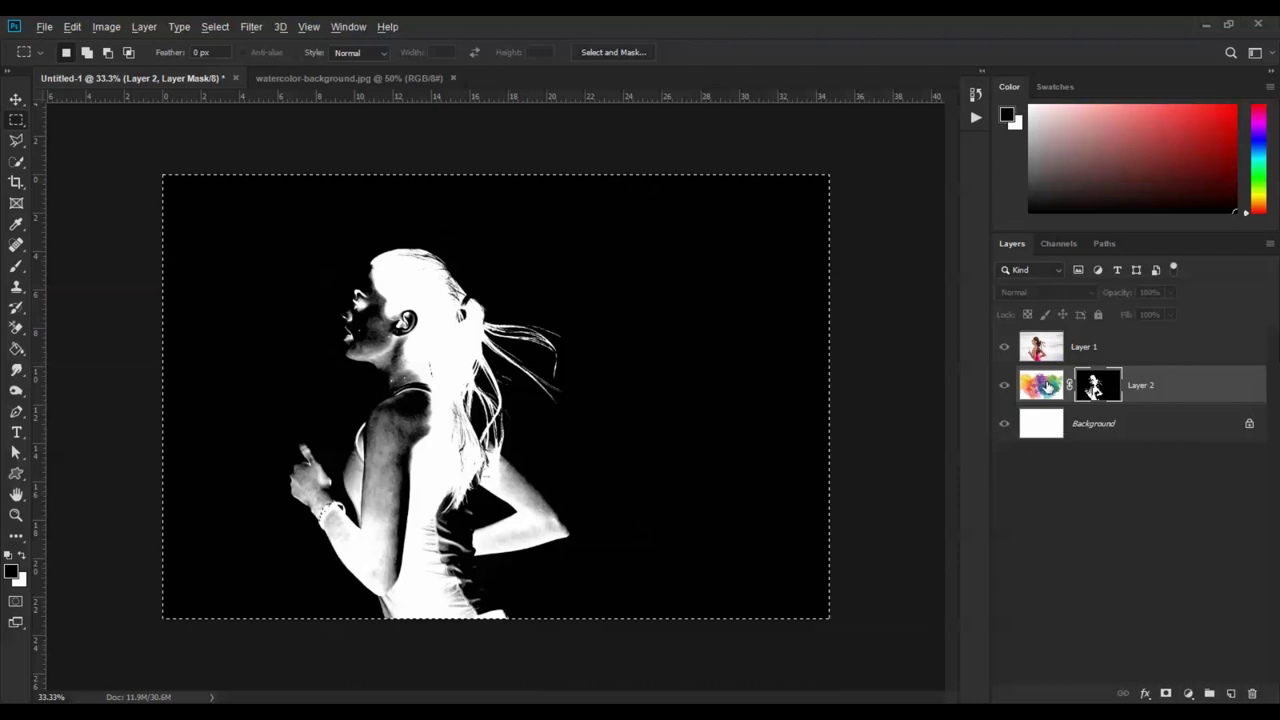
pyautogui.click(1046, 388)
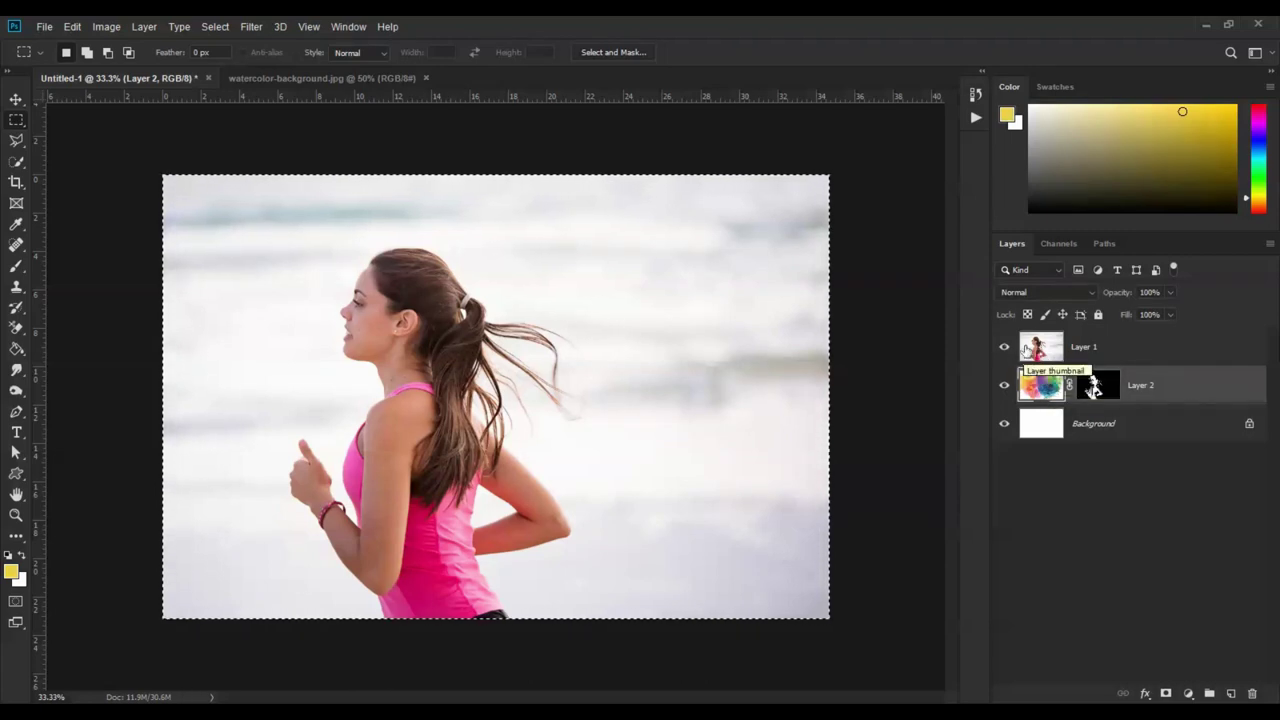
pyautogui.click(1003, 349)
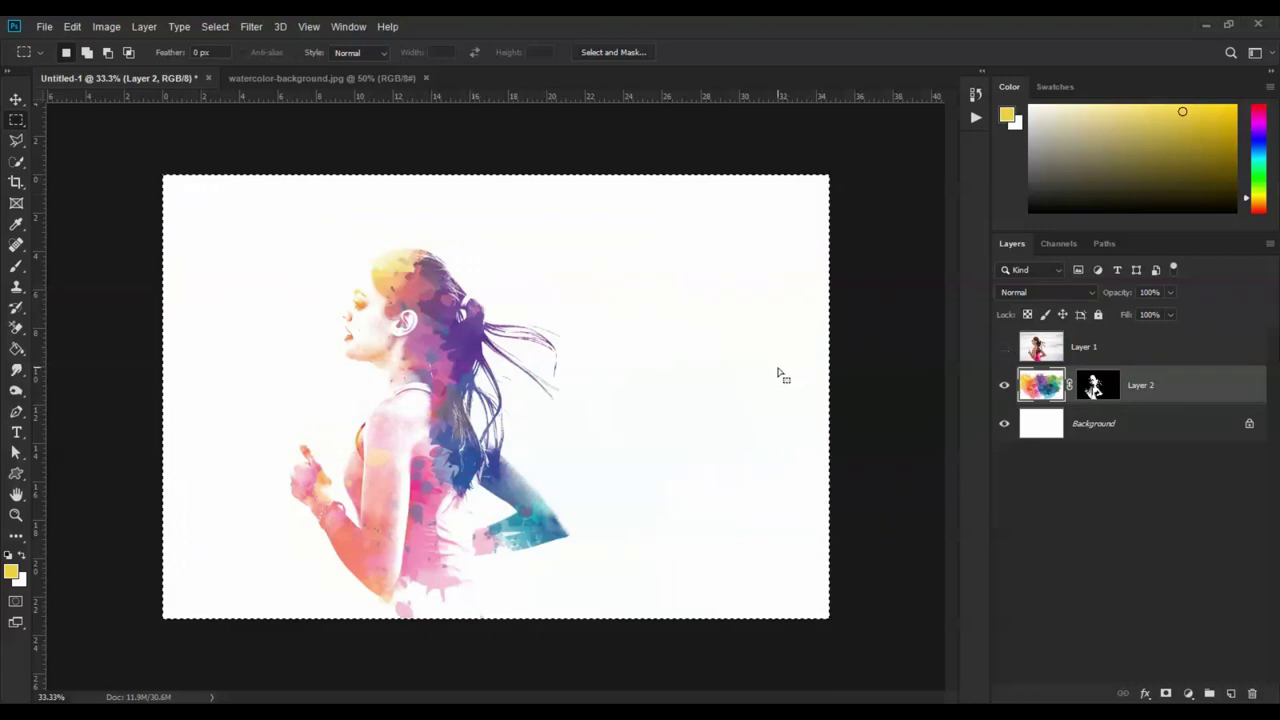
# Deselect, shift the watercolor right, scale it to about 107%, and move it down.
pyautogui.hotkey('ctrl', 'd')
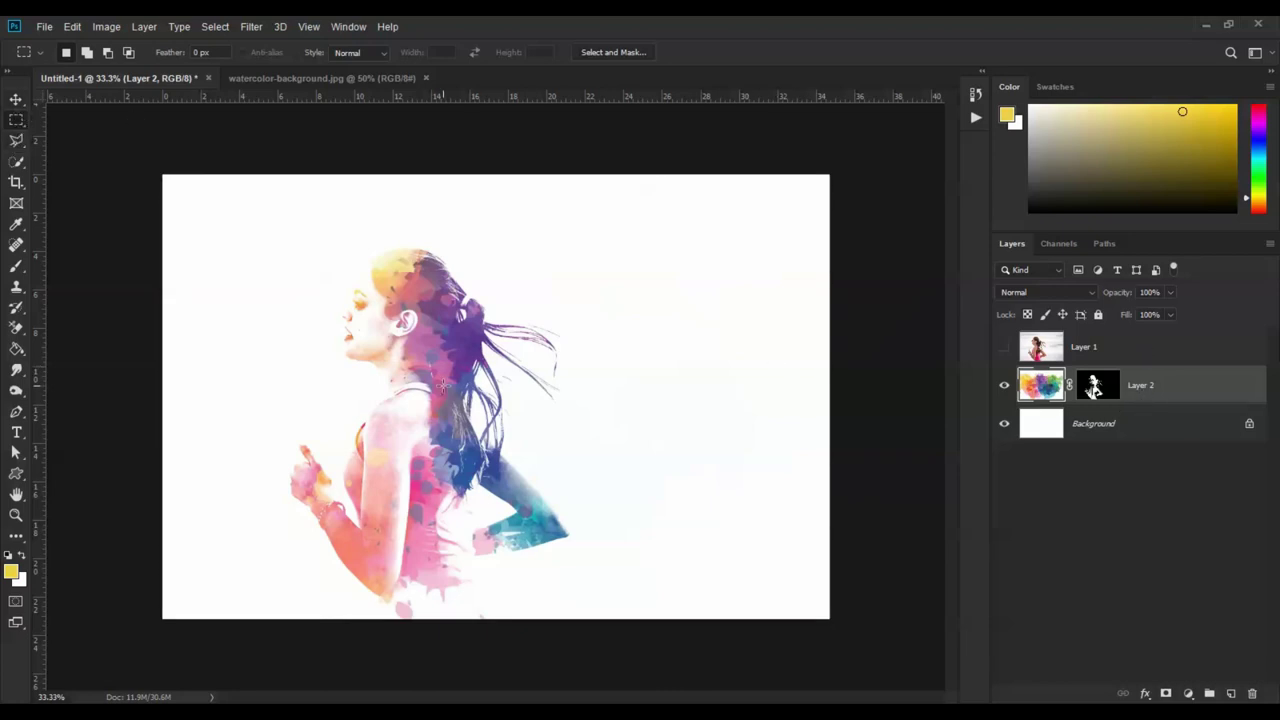
pyautogui.click(16, 99)
pyautogui.moveTo(467, 446); pyautogui.dragTo(548, 445)
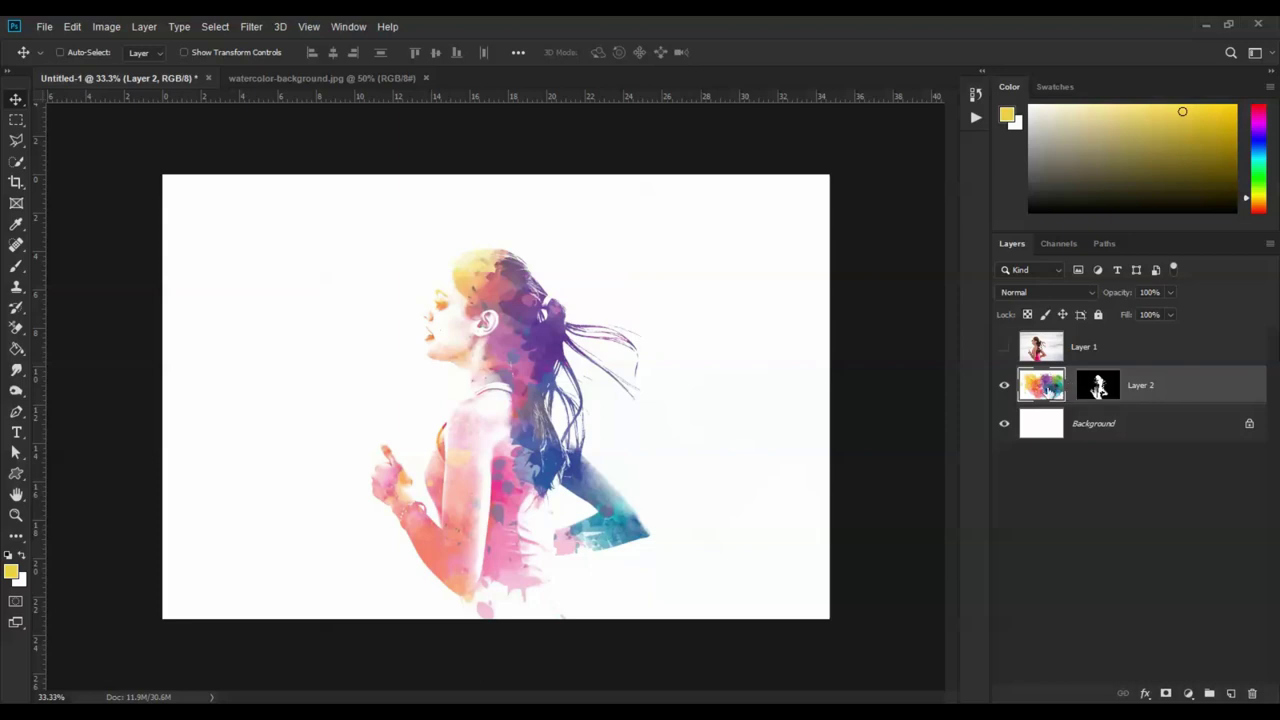
pyautogui.moveTo(506, 497)
pyautogui.mouseDown()
pyautogui.moveTo(548, 462)
pyautogui.moveTo(617, 519)
pyautogui.moveTo(545, 470)
pyautogui.moveTo(520, 420)
pyautogui.moveTo(488, 425)
pyautogui.moveTo(502, 569)
pyautogui.moveTo(502, 504)
pyautogui.moveTo(519, 512)
pyautogui.moveTo(507, 503)
pyautogui.mouseUp()
pyautogui.hotkey('ctrl', 't')
pyautogui.moveTo(114, 160); pyautogui.dragTo(57, 130)
pyautogui.moveTo(520, 452); pyautogui.dragTo(532, 479)
pyautogui.press('Return')
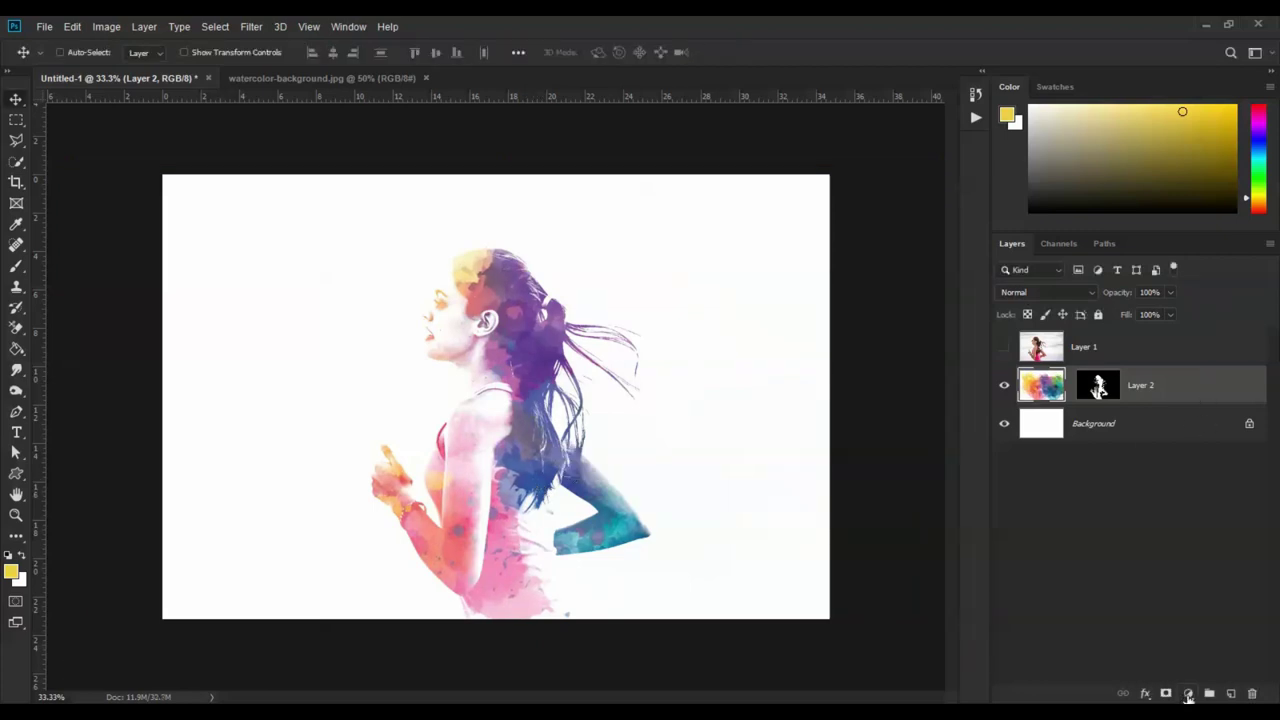
# Add a Curves 1 adjustment layer above Layer 2 with a gentle S-shaped contrast curve.
pyautogui.click(1188, 694)
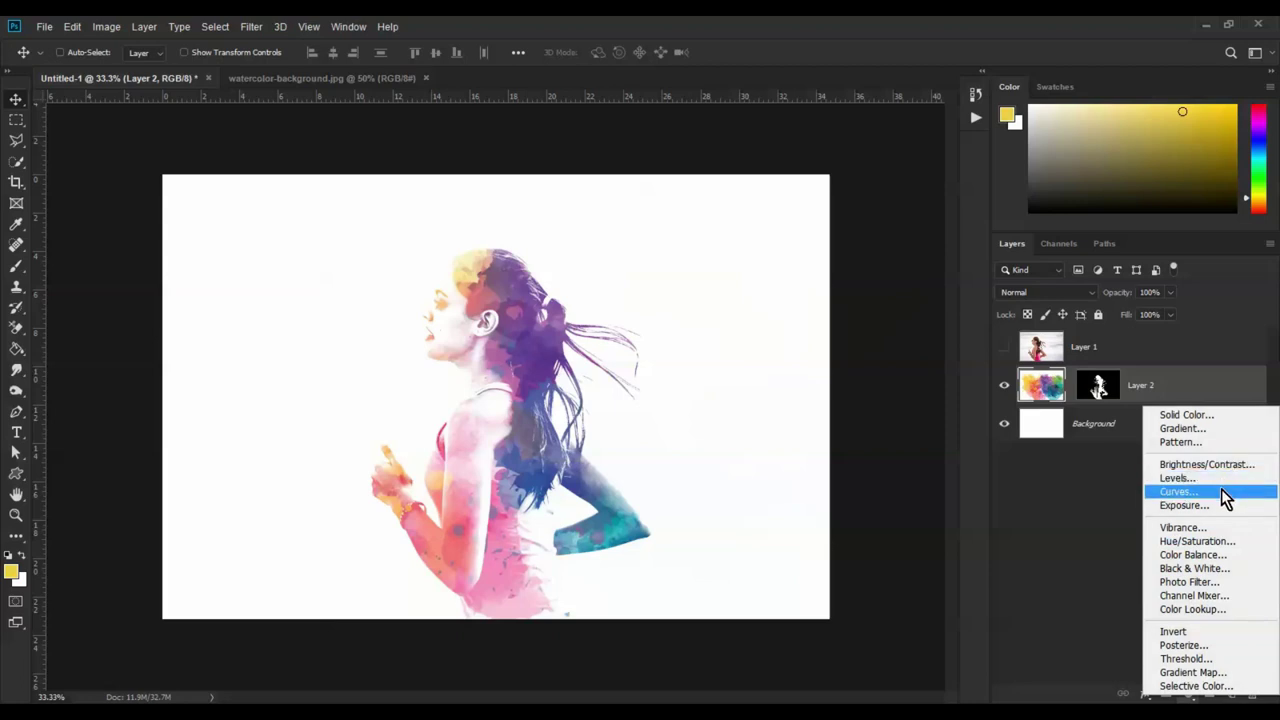
pyautogui.click(1221, 491)
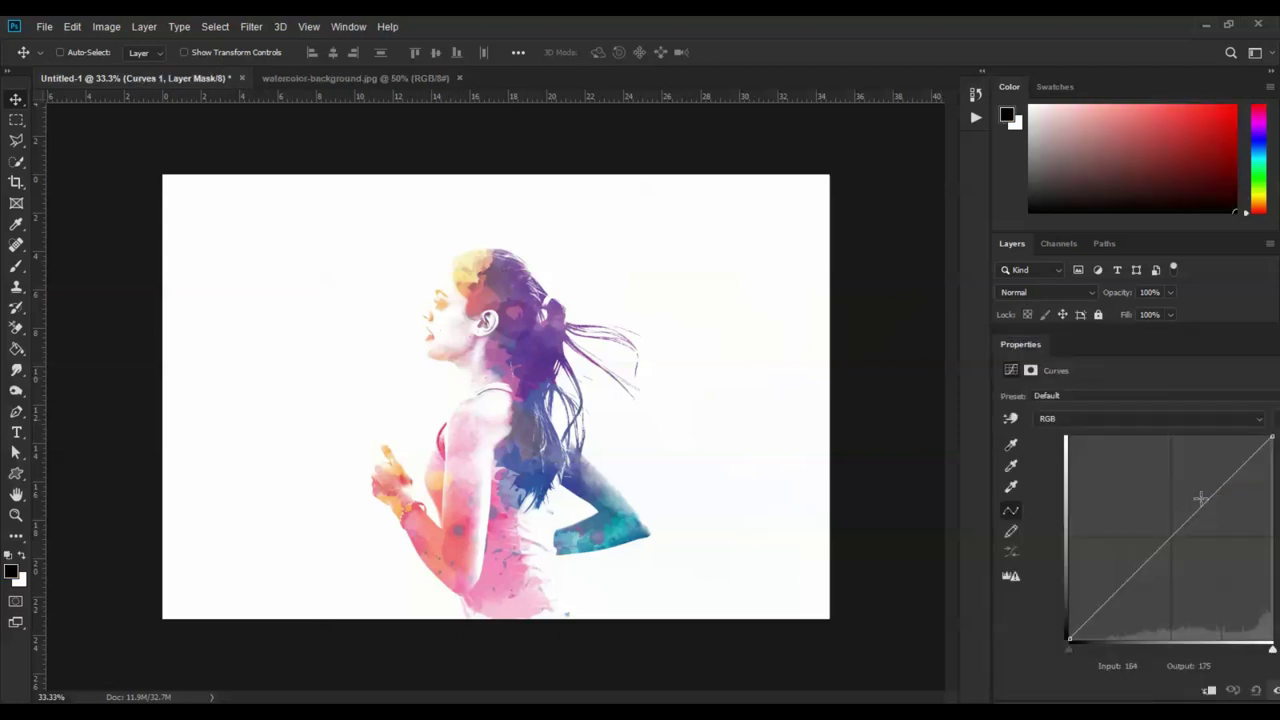
pyautogui.moveTo(1201, 498); pyautogui.dragTo(1198, 490)
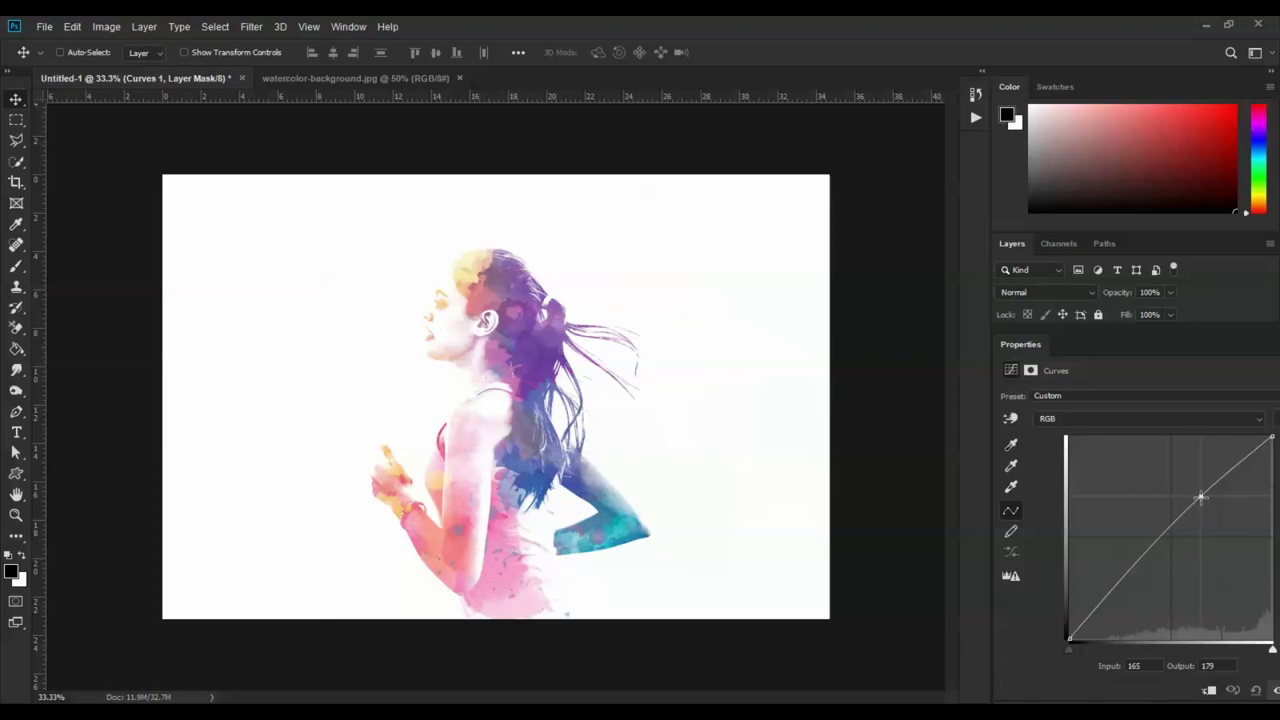
pyautogui.moveTo(1200, 496); pyautogui.dragTo(1205, 502)
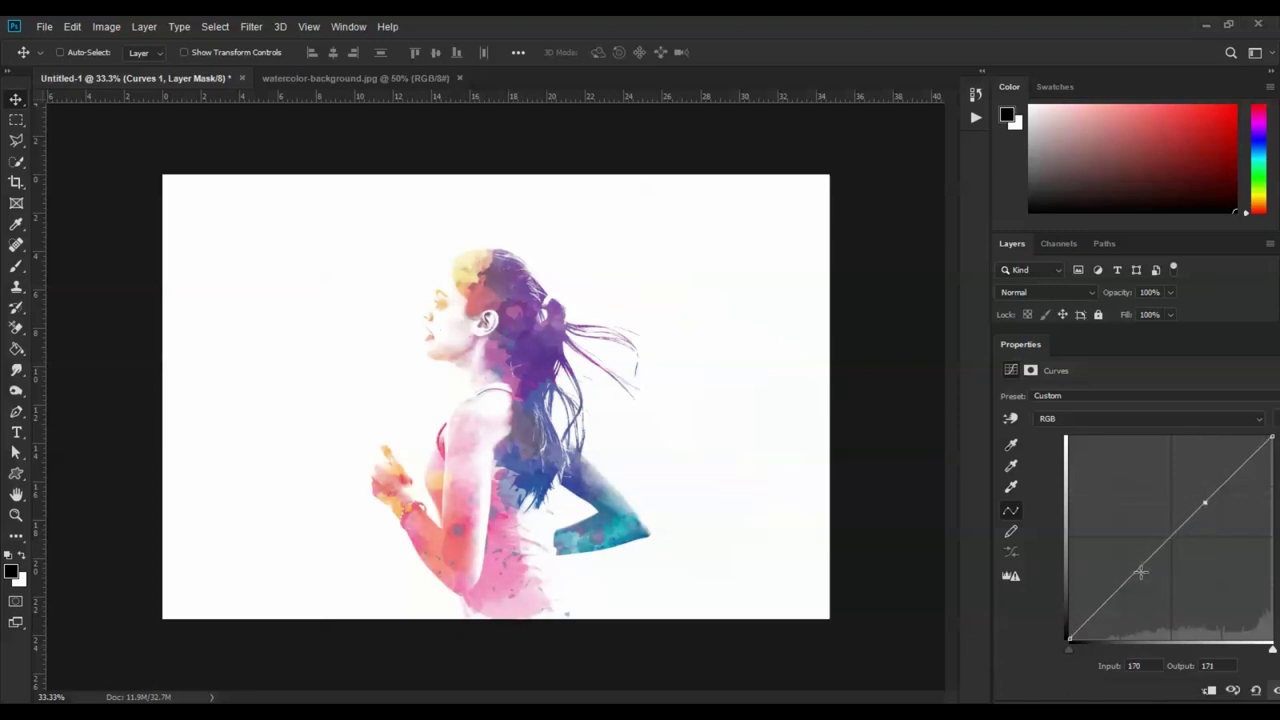
pyautogui.moveTo(1140, 572); pyautogui.dragTo(1148, 580)
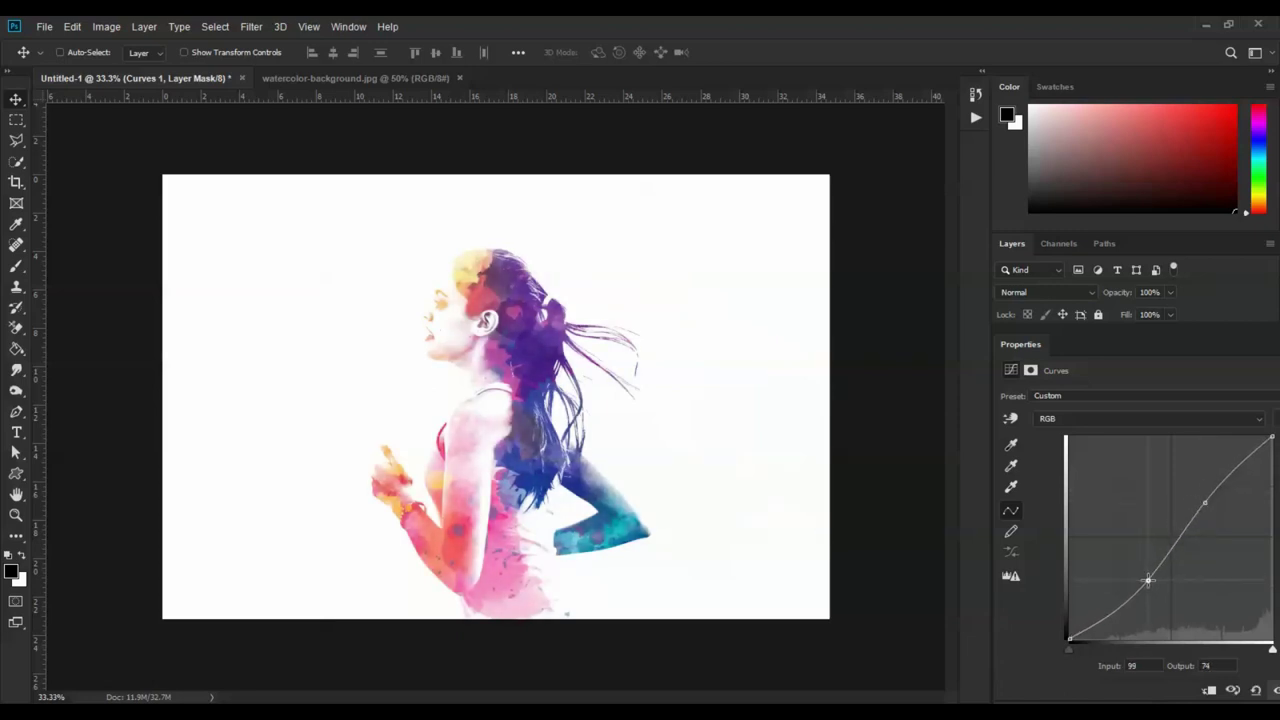
pyautogui.moveTo(1204, 502); pyautogui.dragTo(1206, 503)
pyautogui.moveTo(1016, 344); pyautogui.dragTo(879, 316)
pyautogui.click(1002, 275)
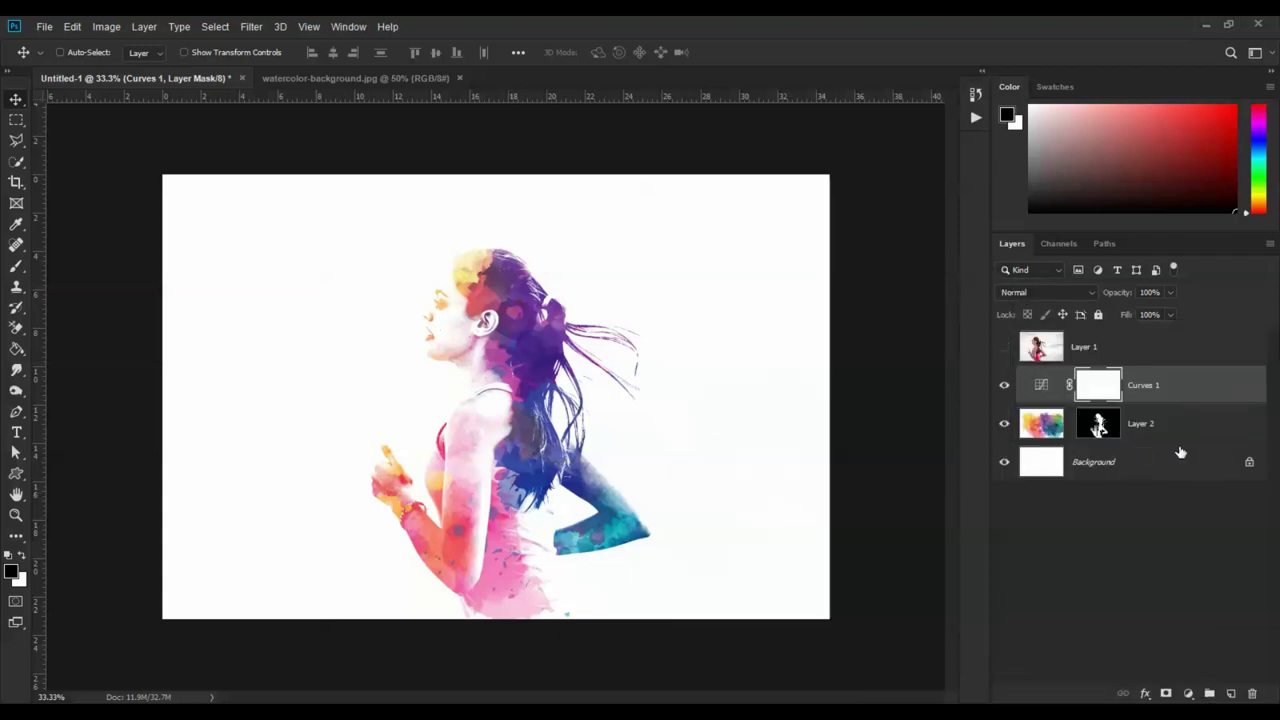
# Select Layer 1, then open ancient-antique-art-235985.jpg from Water Color 2 in Photoshop.
pyautogui.click(1147, 357)
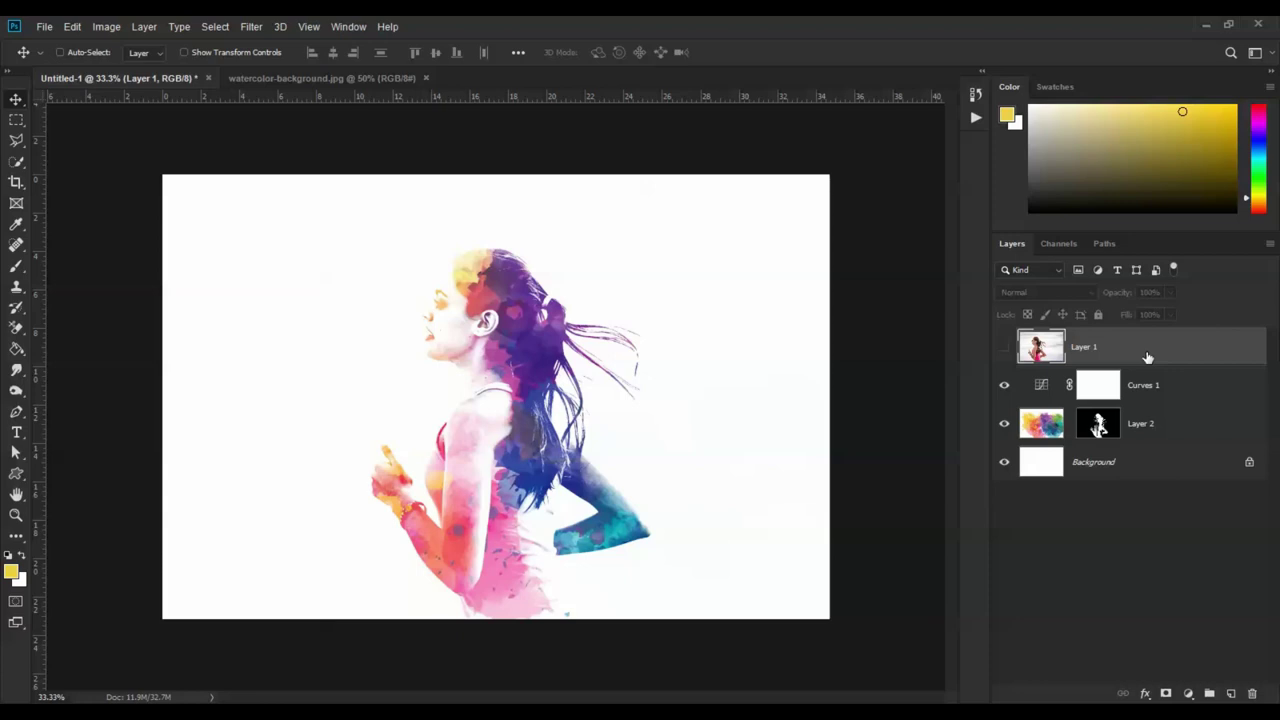
pyautogui.hotkey('alt', 'Tab')
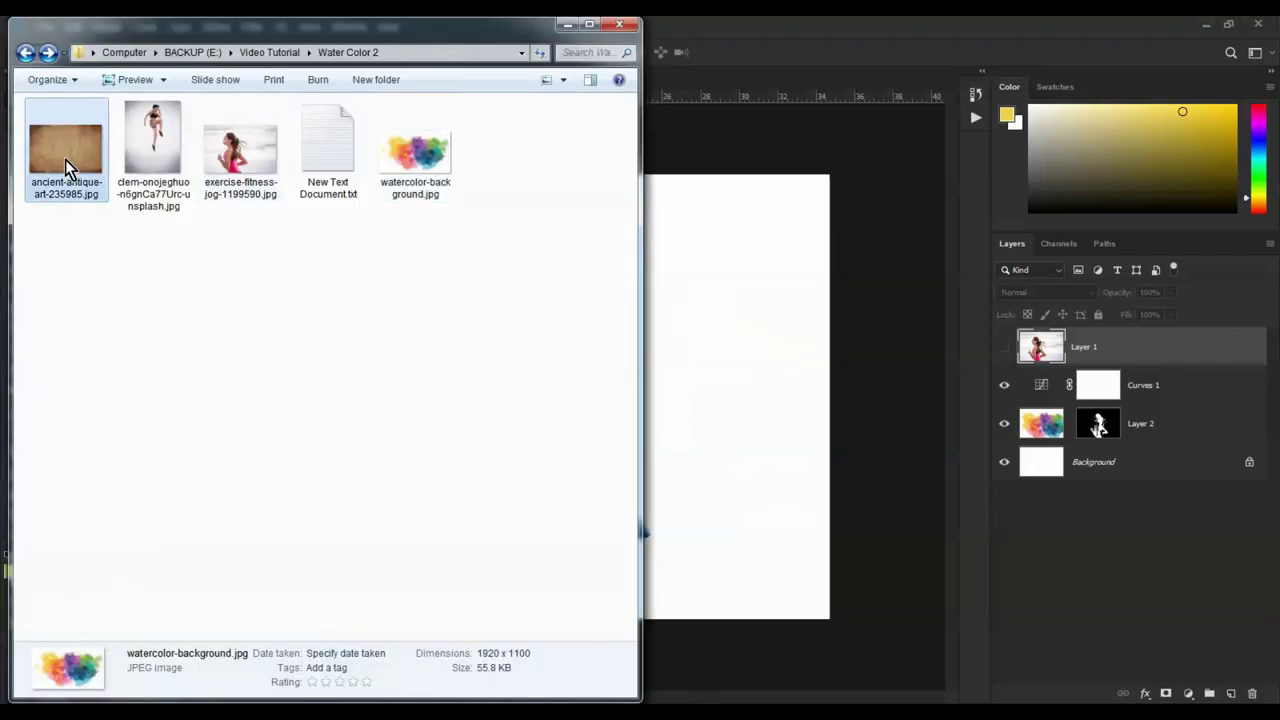
pyautogui.click(65, 159)
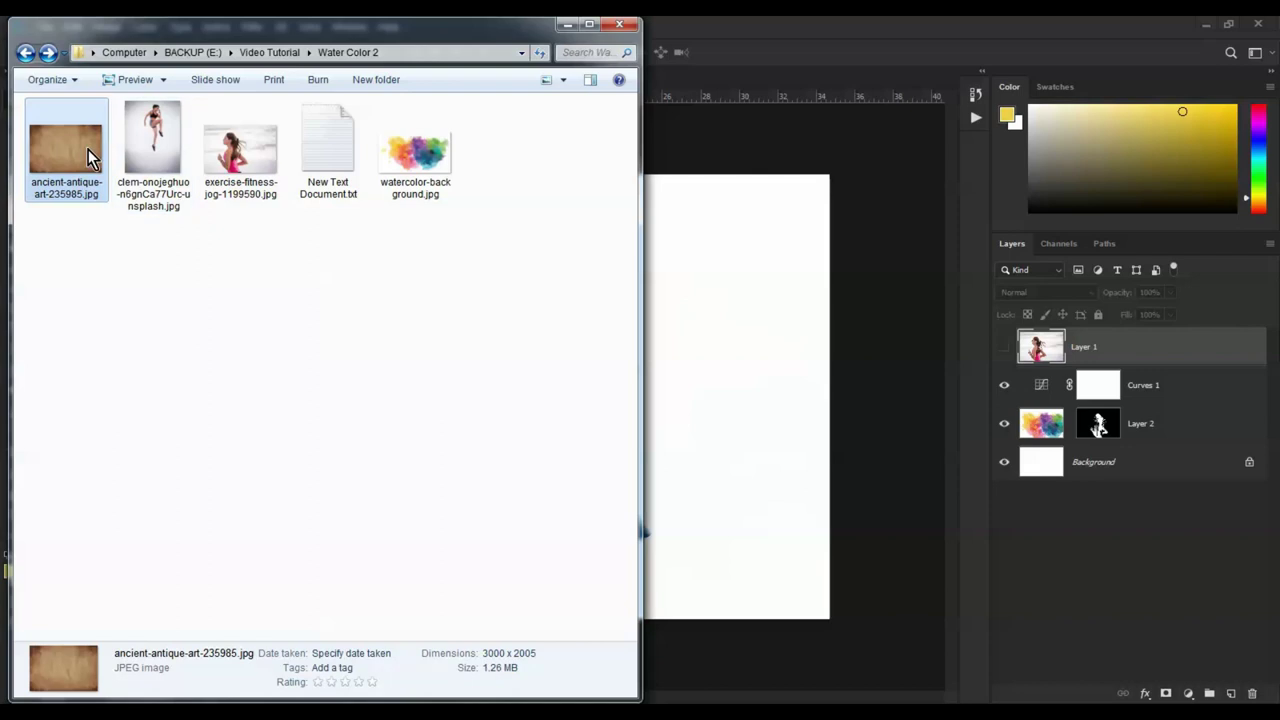
pyautogui.moveTo(88, 149); pyautogui.dragTo(650, 76)
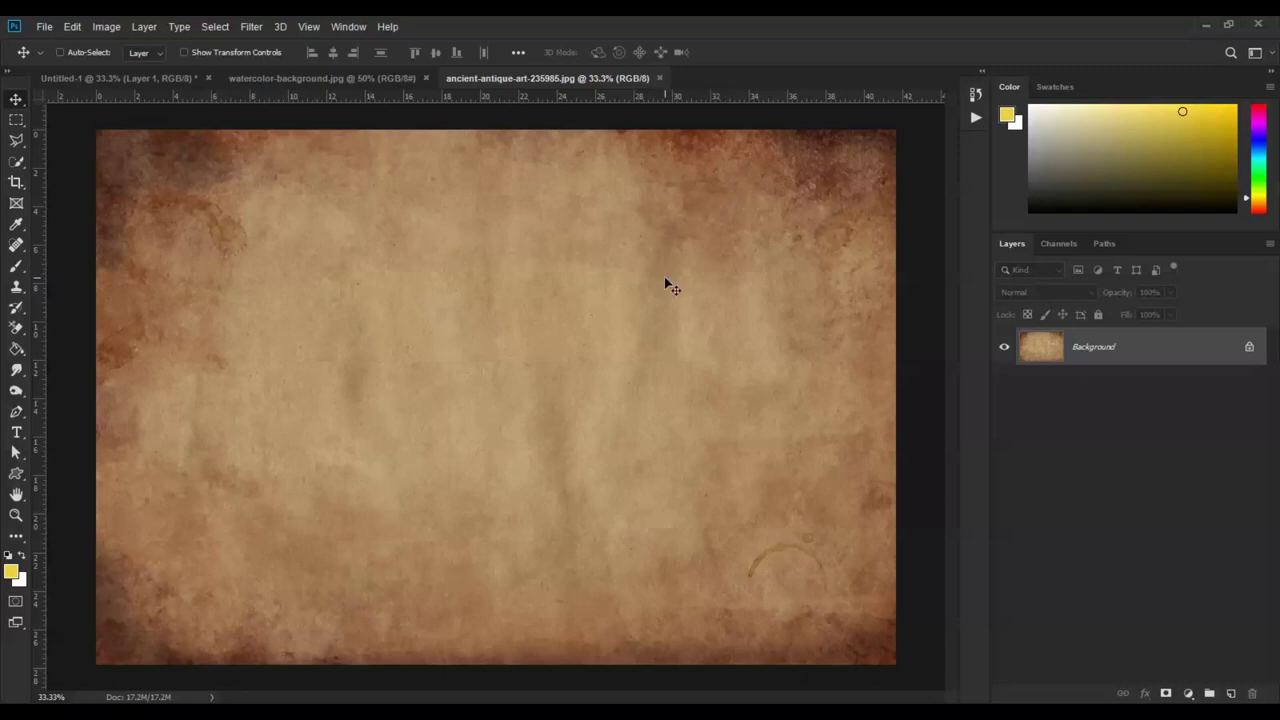
# Drag the parchment image into Untitled-1 and scale it to cover the whole canvas.
pyautogui.moveTo(213, 197); pyautogui.dragTo(432, 386)
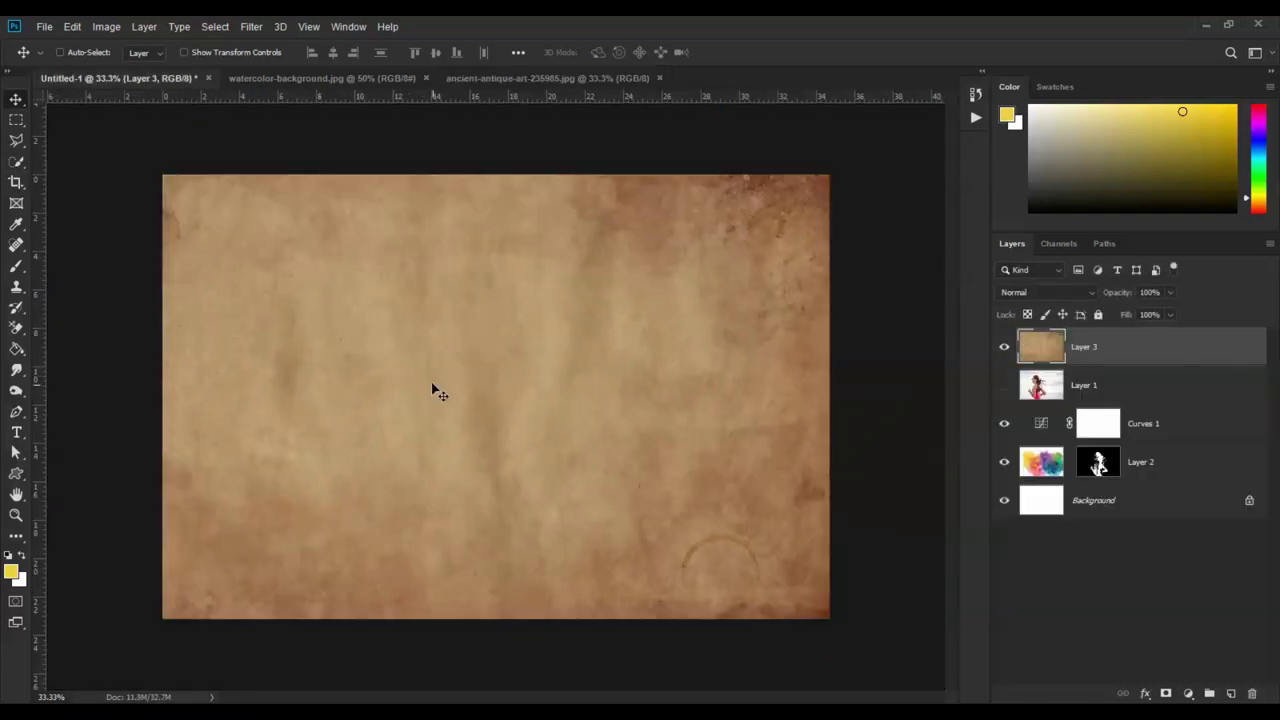
pyautogui.hotkey('ctrl', '-')
pyautogui.hotkey('ctrl', 't')
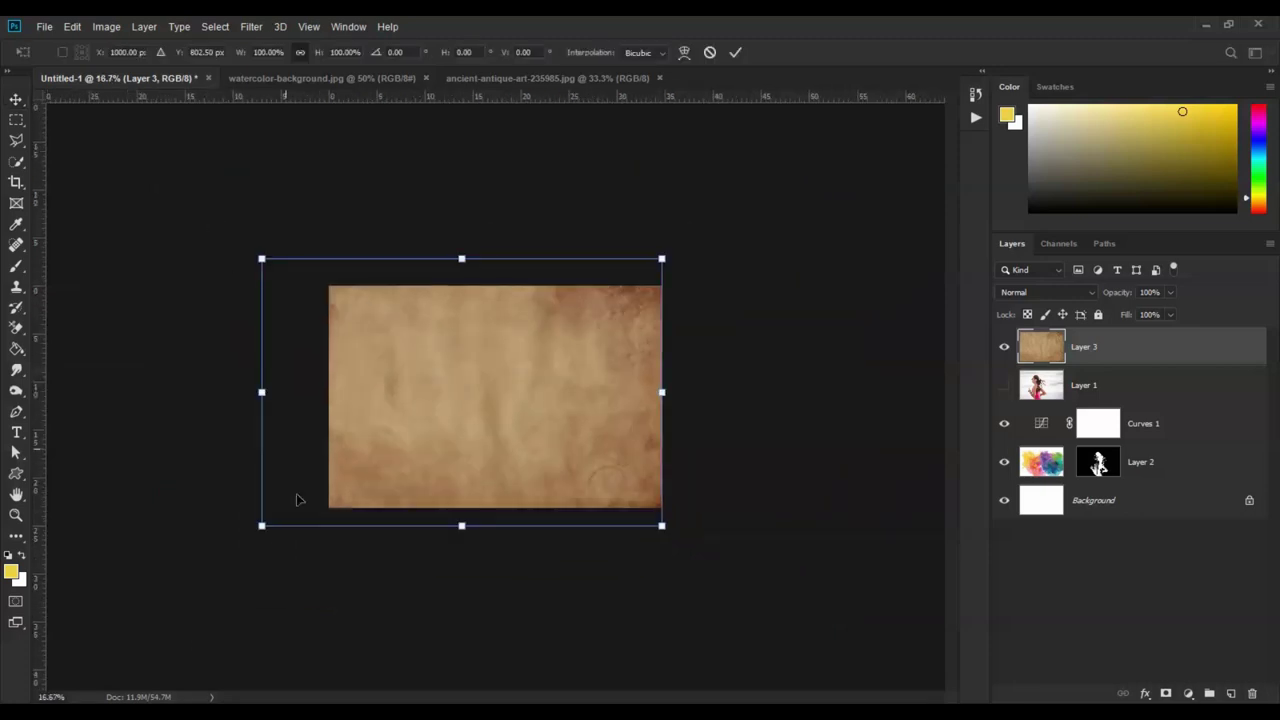
pyautogui.moveTo(258, 527); pyautogui.dragTo(286, 510)
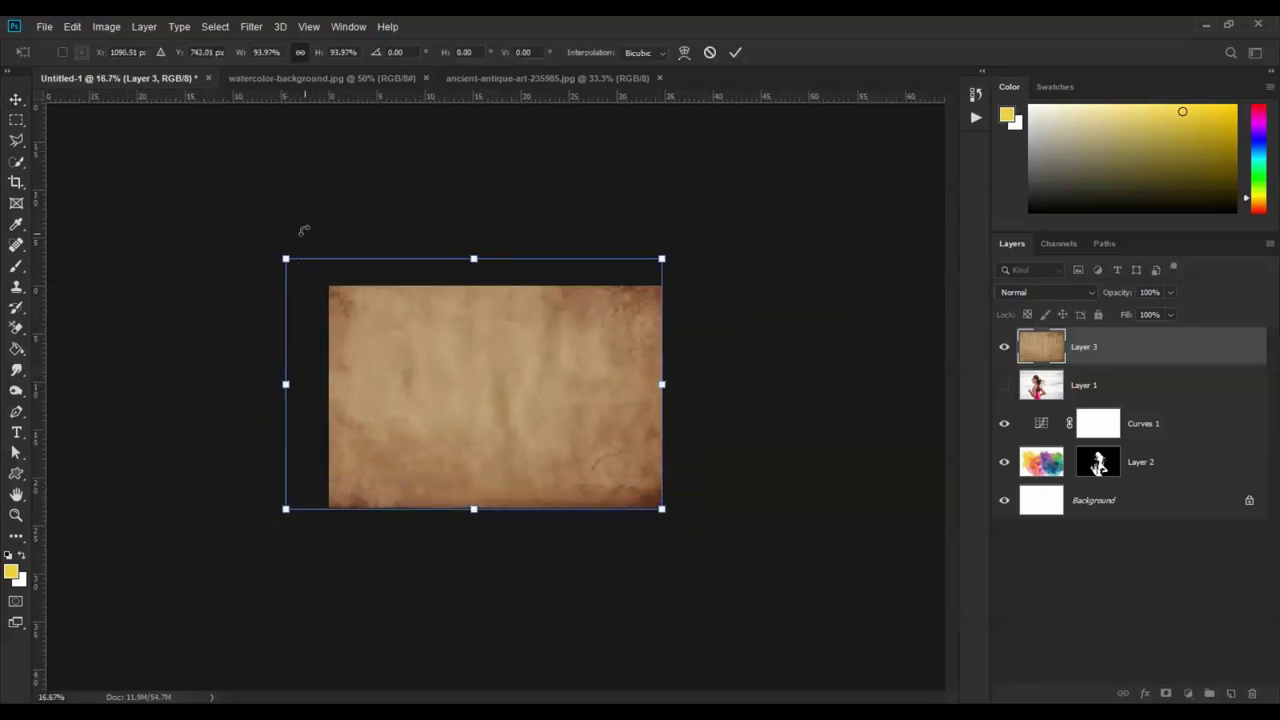
pyautogui.moveTo(285, 260); pyautogui.dragTo(328, 287)
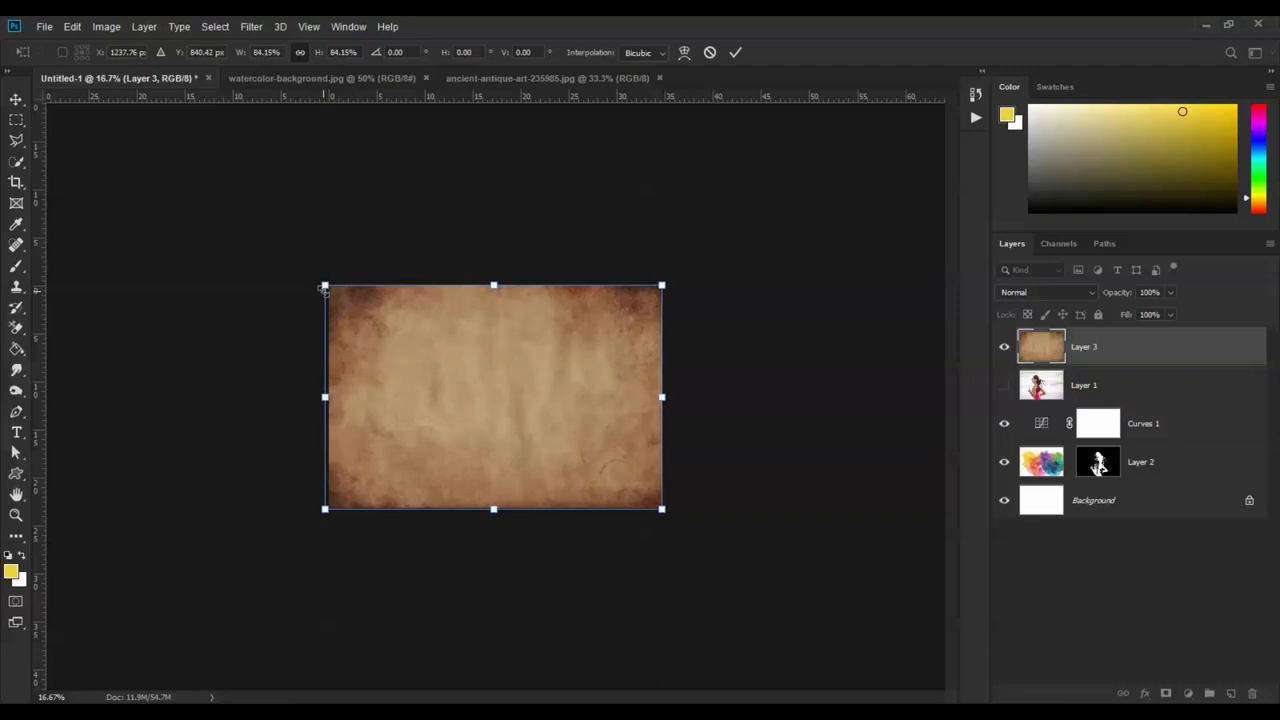
pyautogui.press('Return')
pyautogui.hotkey('ctrl', '+')
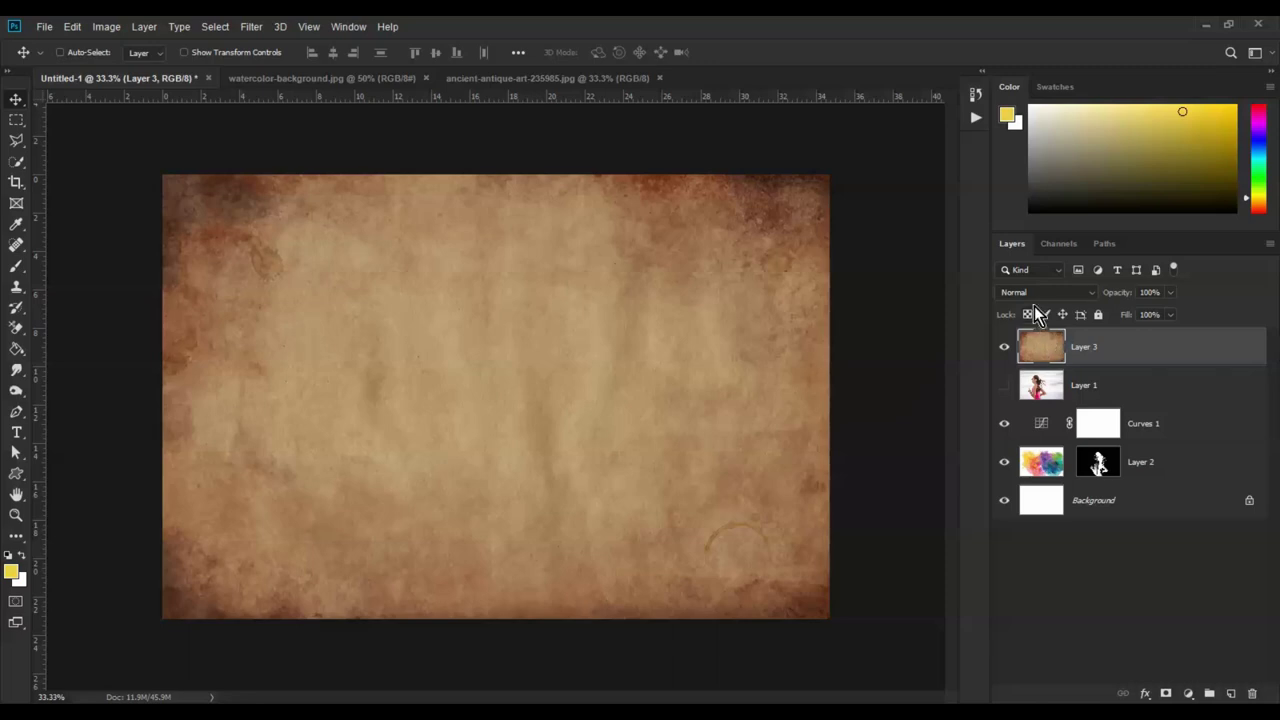
# Set the parchment layer to Multiply blend mode at about 53% opacity.
pyautogui.click(1086, 292)
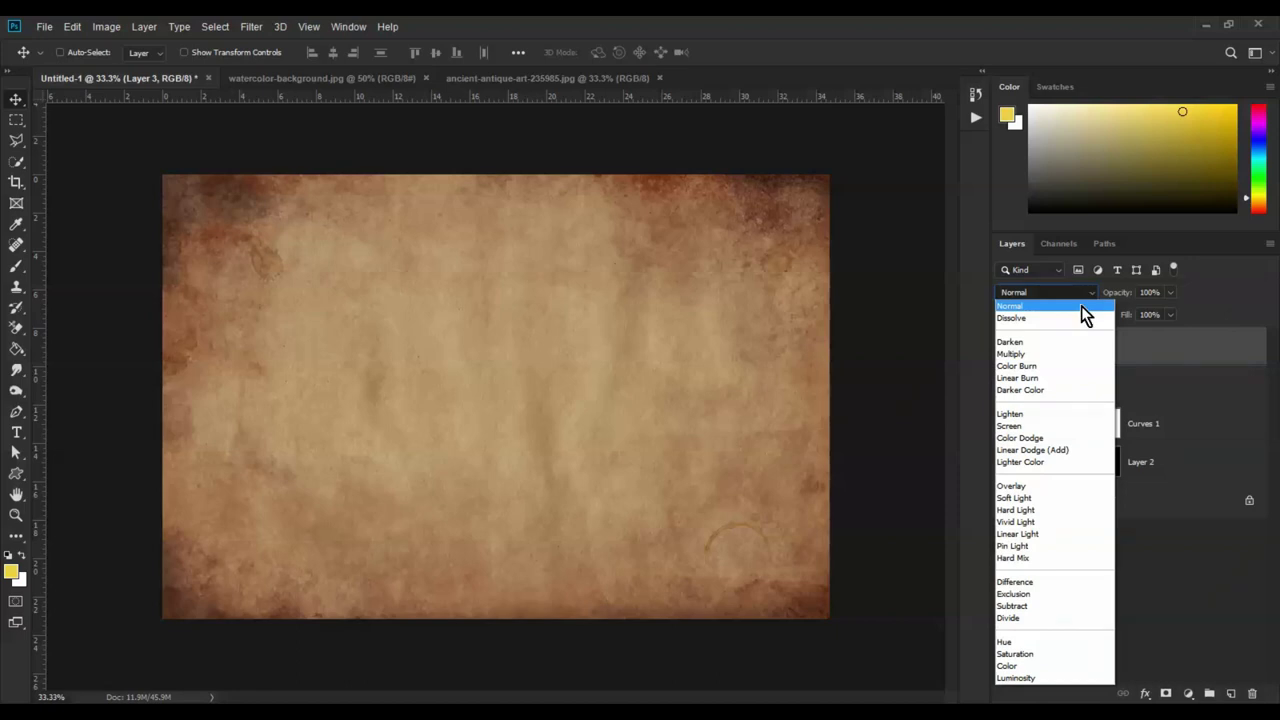
pyautogui.click(1051, 354)
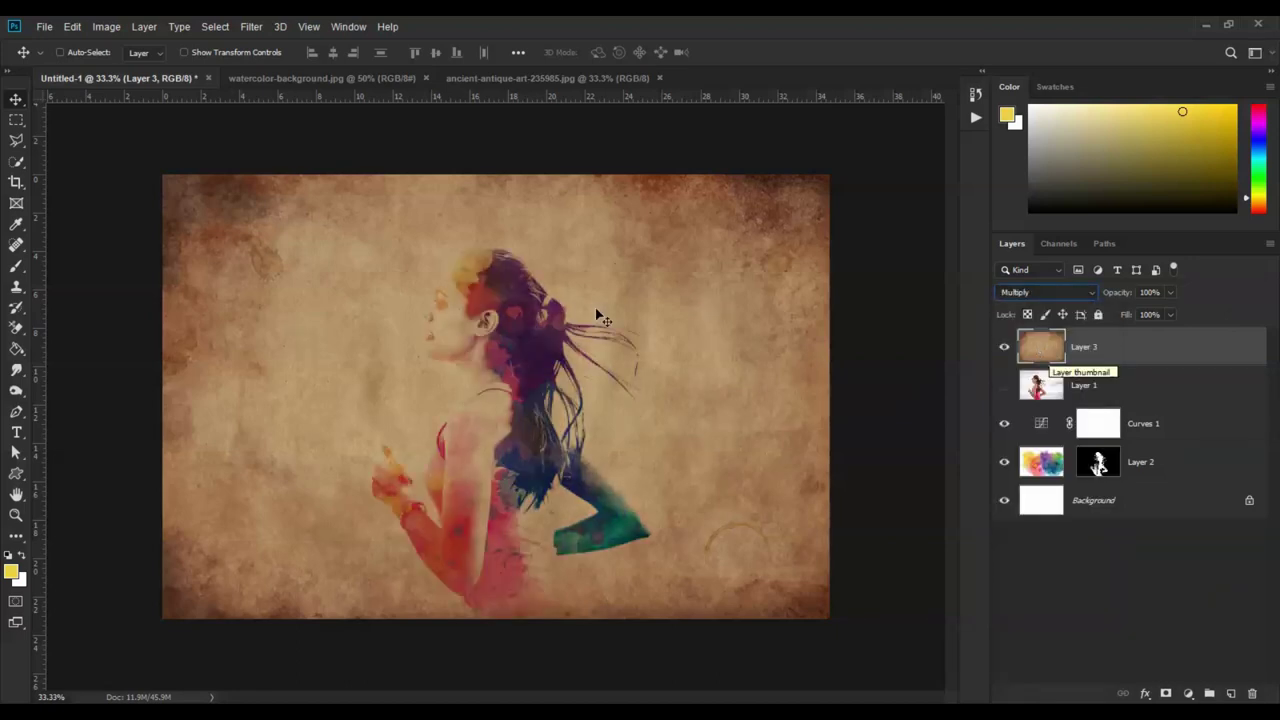
pyautogui.click(1171, 292)
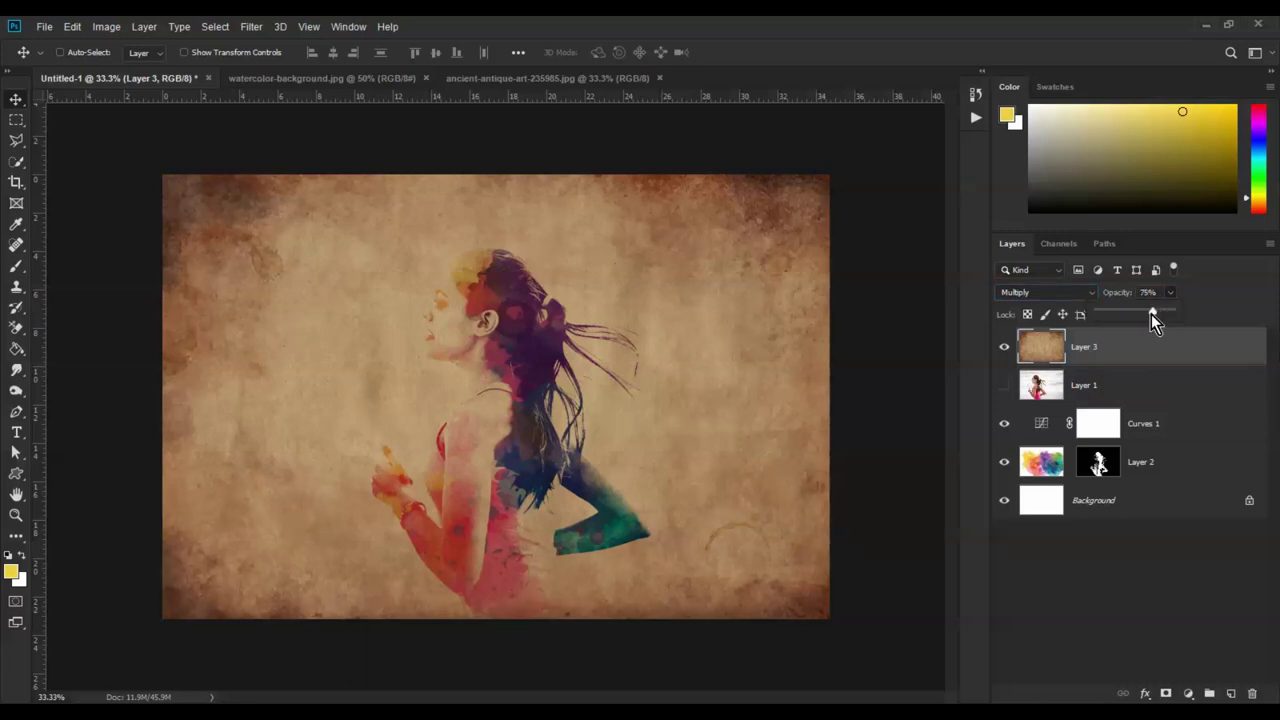
pyautogui.moveTo(1151, 313); pyautogui.dragTo(1147, 313)
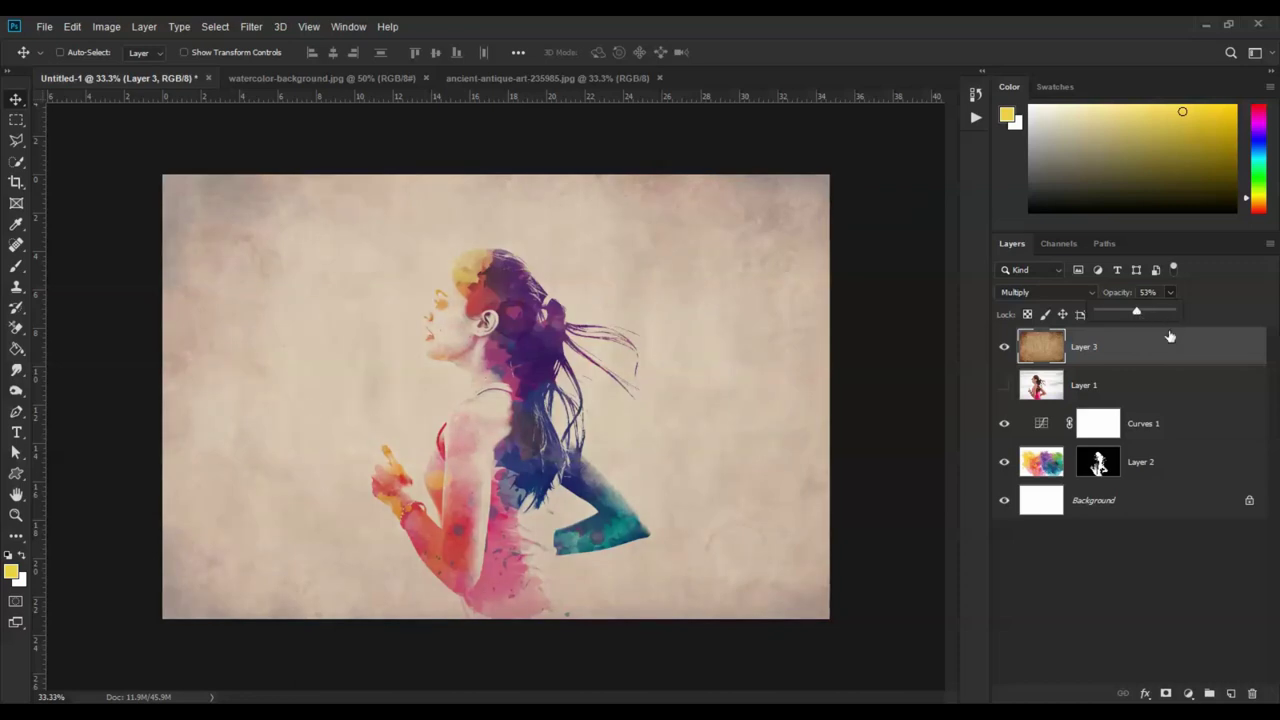
pyautogui.click(1159, 351)
# Apply a Curves adjustment that pulls the lower curve down to deepen the shadows.
pyautogui.hotkey('ctrl', 'm')
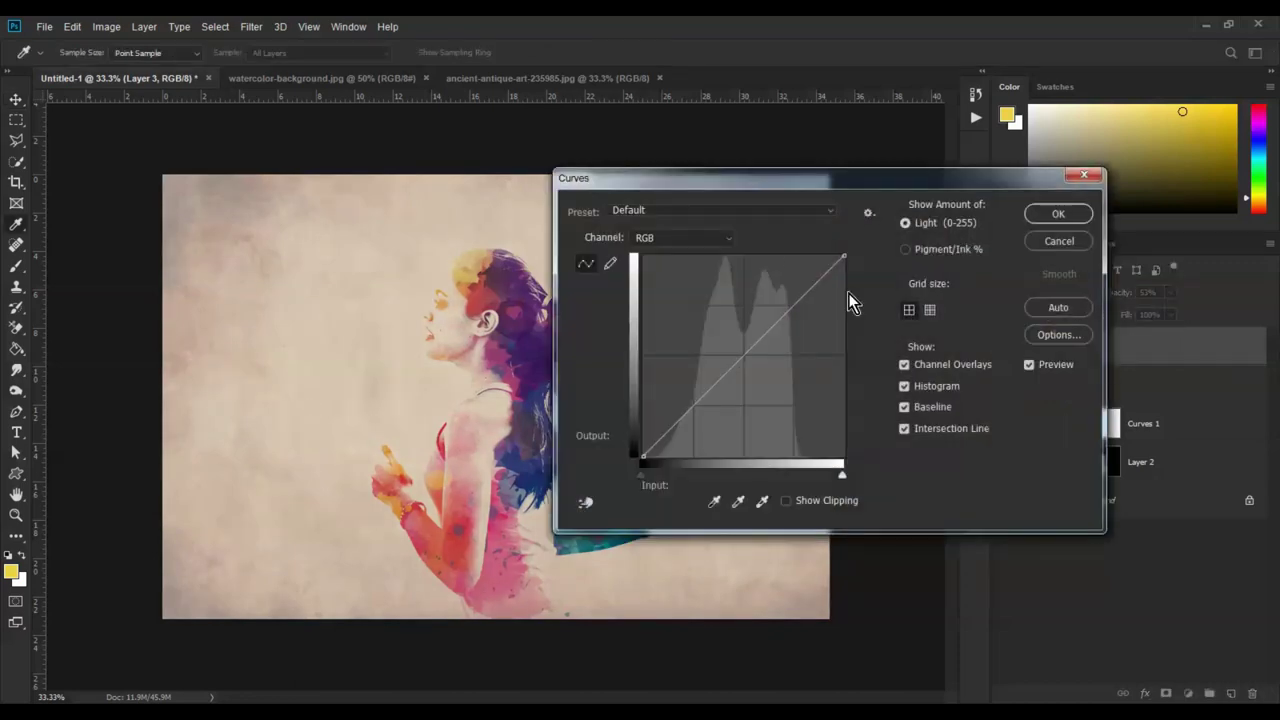
pyautogui.click(793, 299)
pyautogui.moveTo(730, 371); pyautogui.dragTo(729, 387)
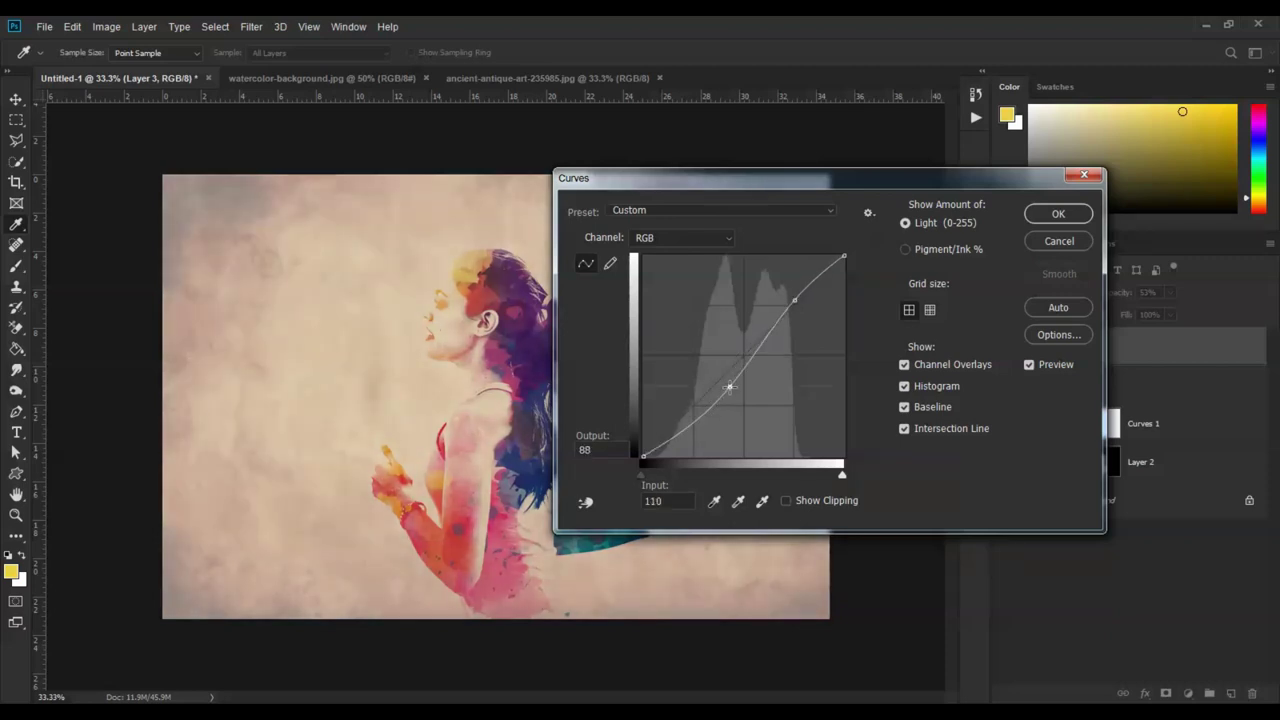
pyautogui.click(1050, 215)
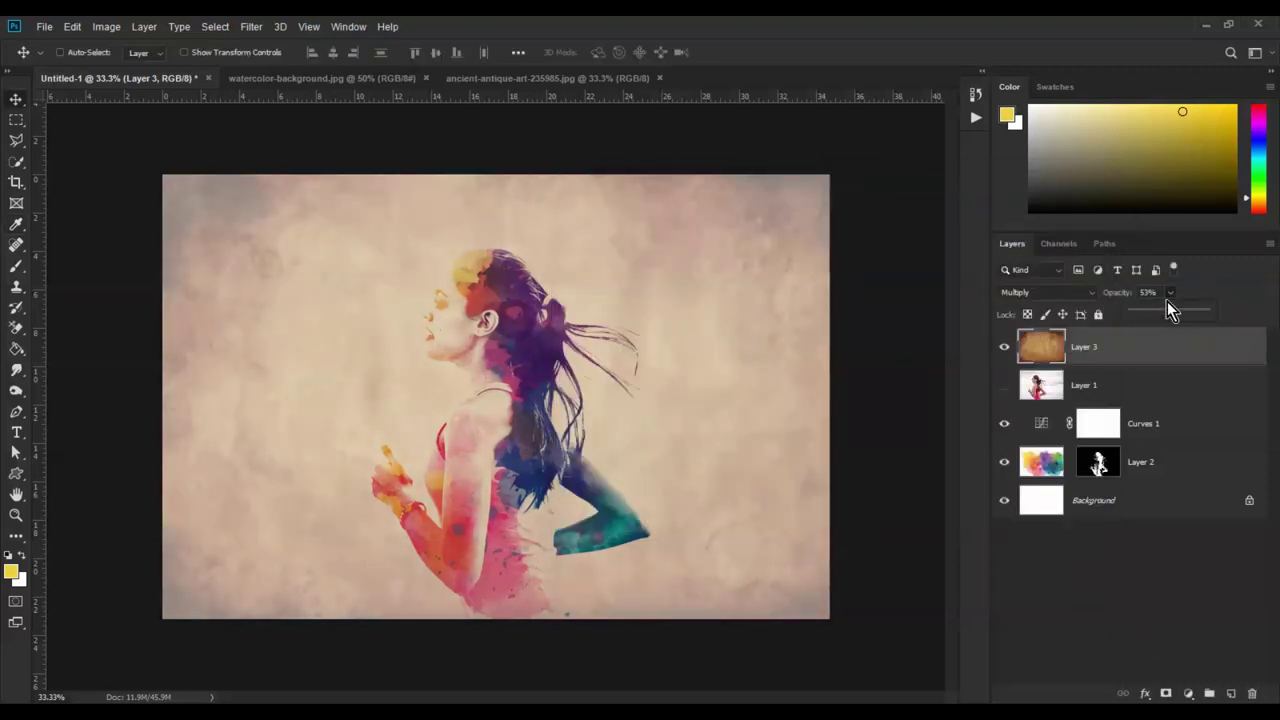
# Drop the parchment to 48% opacity, add a layer mask, and pick a soft round brush at ~30% opacity.
pyautogui.moveTo(1170, 312); pyautogui.dragTo(1168, 314)
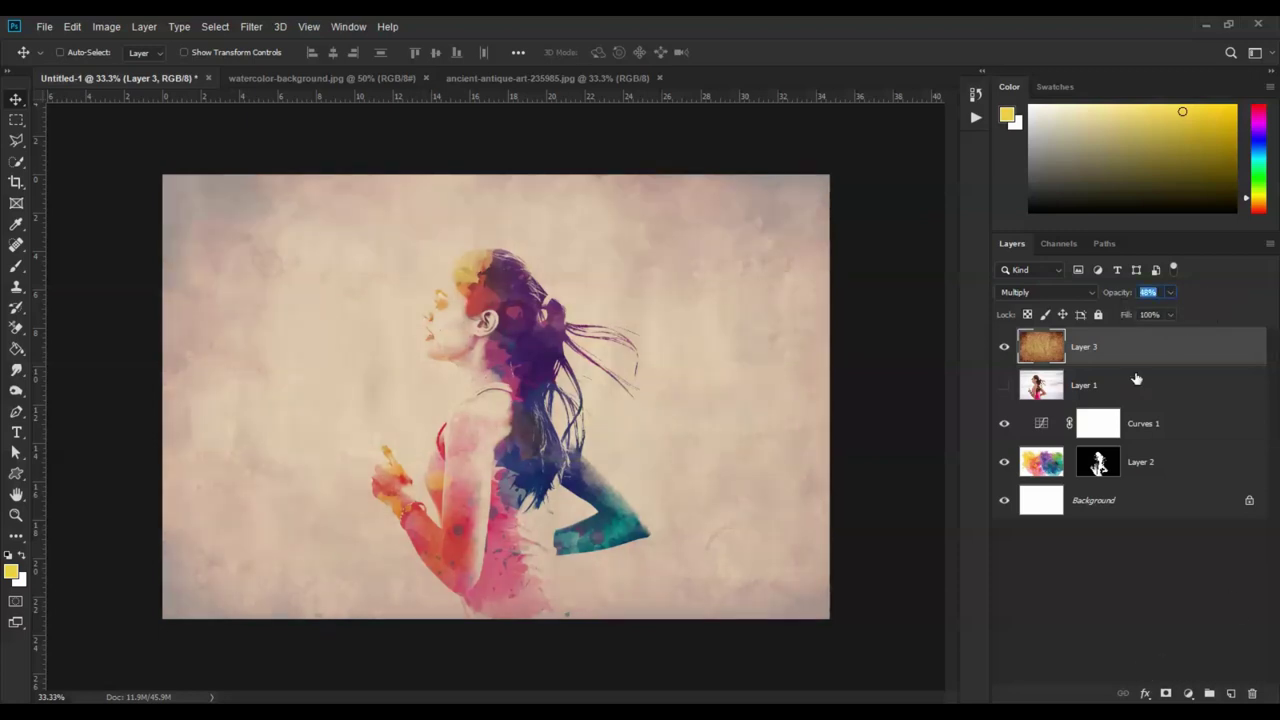
pyautogui.click(1166, 694)
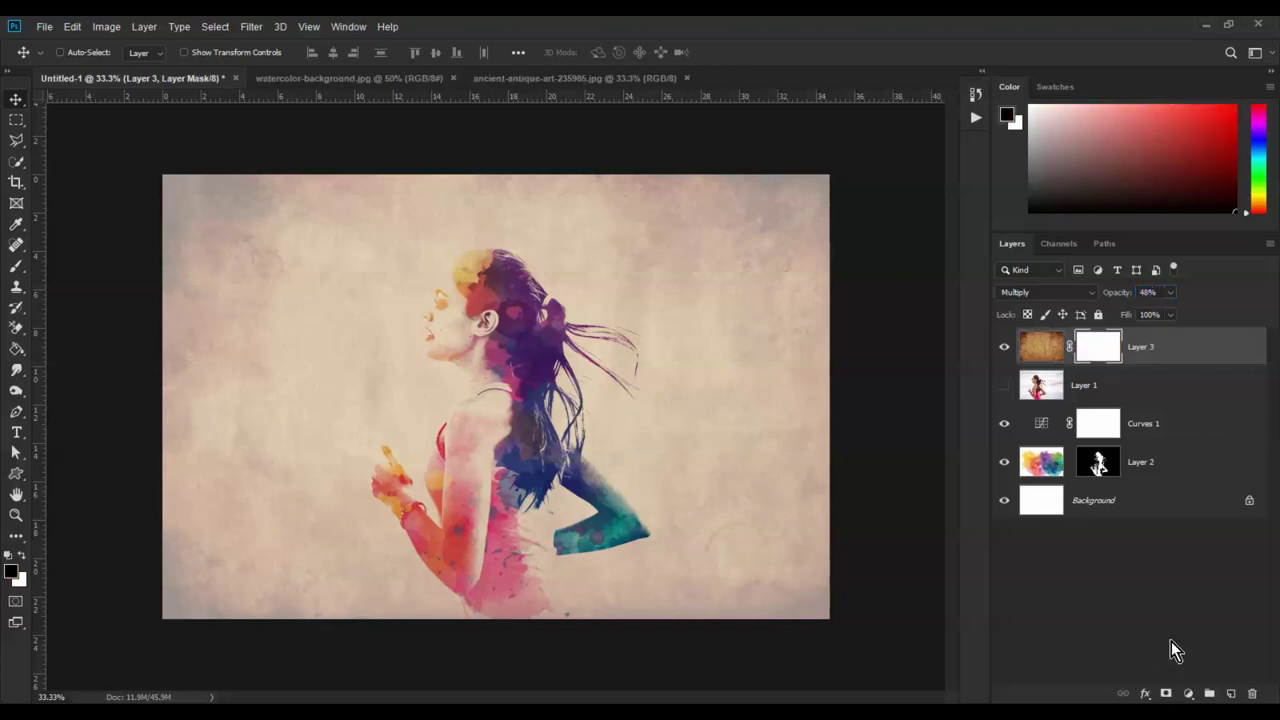
pyautogui.click(16, 268)
pyautogui.click(82, 53)
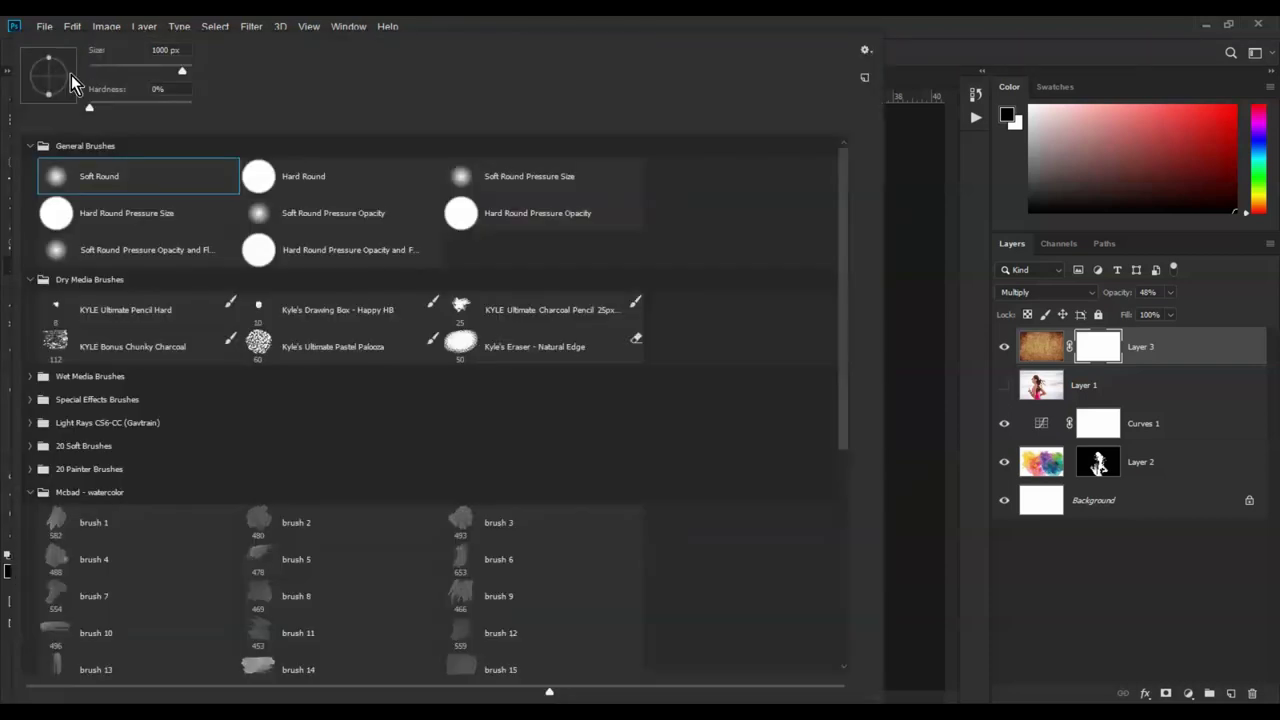
pyautogui.click(922, 81)
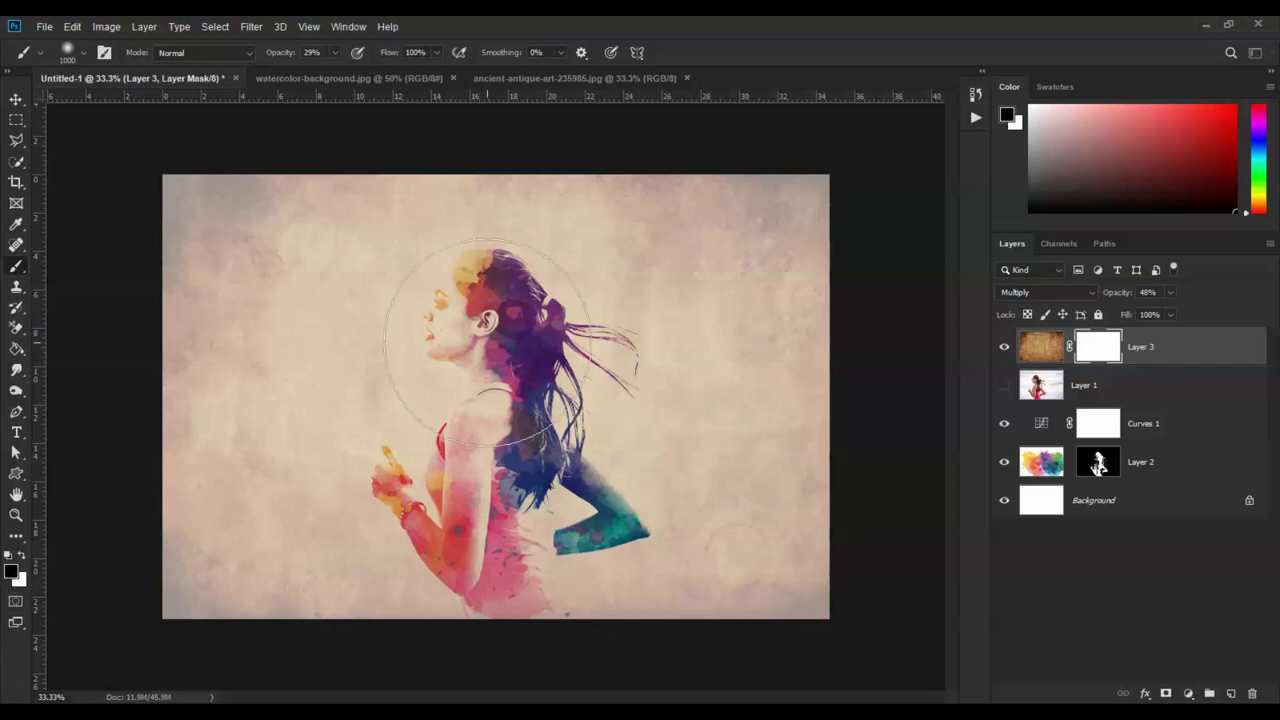
pyautogui.click(333, 53)
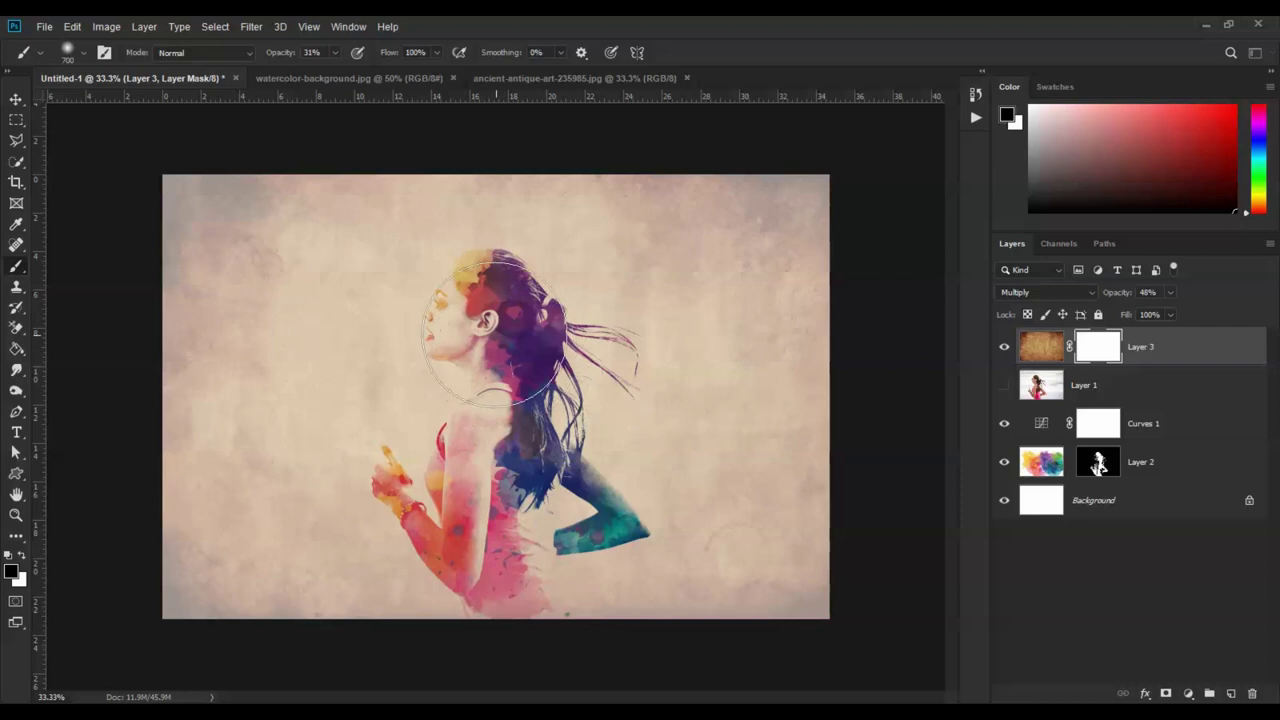
# Paint the mask away around the runner's face, arm, hair and chest, then return to the Move tool.
pyautogui.press('[')
pyautogui.press('[')
pyautogui.moveTo(472, 331)
pyautogui.mouseDown()
pyautogui.moveTo(451, 286)
pyautogui.moveTo(394, 320)
pyautogui.moveTo(497, 317)
pyautogui.moveTo(456, 484)
pyautogui.moveTo(465, 410)
pyautogui.mouseUp()
pyautogui.press('[')
pyautogui.press('[')
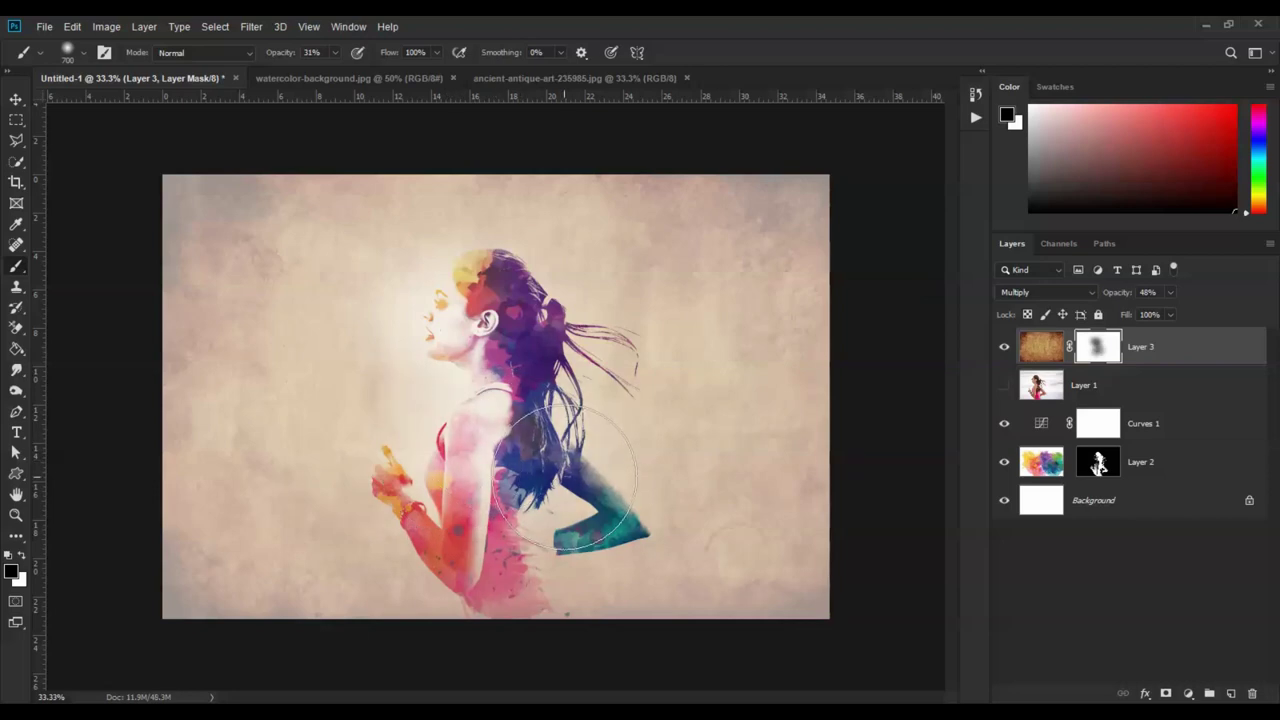
pyautogui.moveTo(577, 495)
pyautogui.mouseDown()
pyautogui.moveTo(623, 520)
pyautogui.moveTo(549, 432)
pyautogui.moveTo(538, 311)
pyautogui.mouseUp()
pyautogui.press(']')
pyautogui.press(']')
pyautogui.press(']')
pyautogui.press(']')
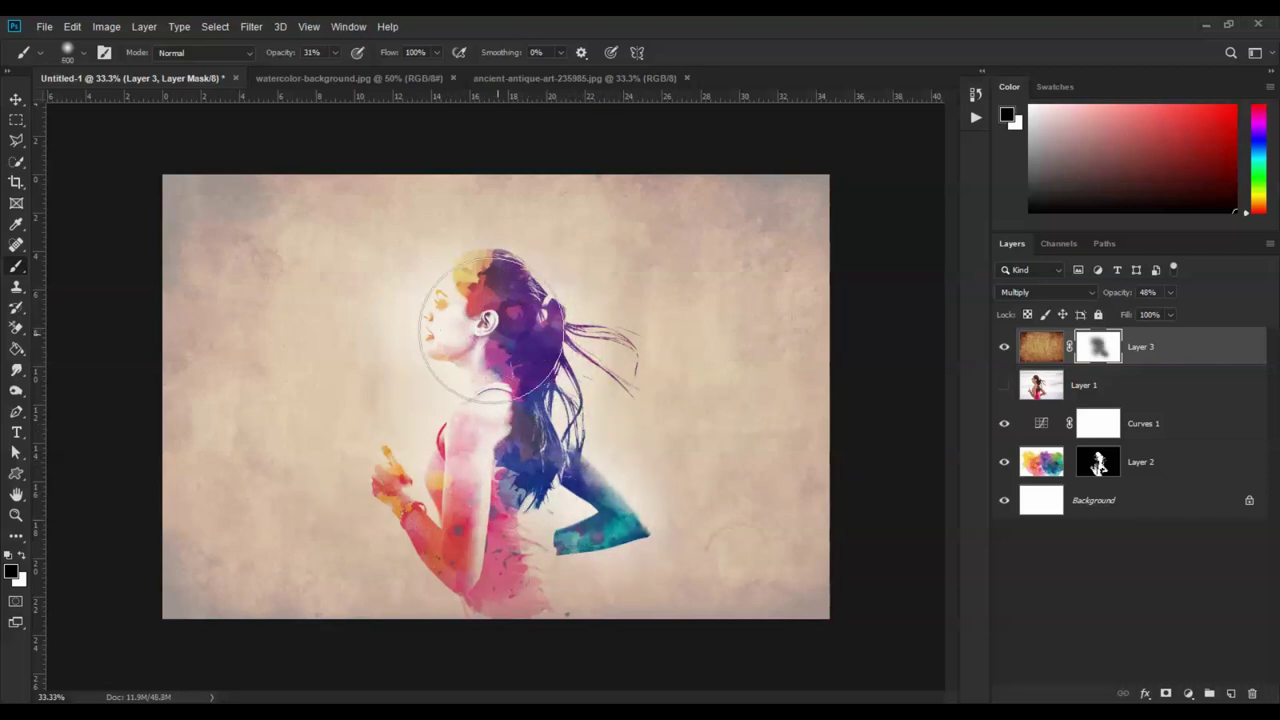
pyautogui.moveTo(437, 313)
pyautogui.mouseDown()
pyautogui.moveTo(457, 429)
pyautogui.moveTo(543, 486)
pyautogui.moveTo(463, 471)
pyautogui.moveTo(593, 361)
pyautogui.moveTo(598, 330)
pyautogui.moveTo(663, 543)
pyautogui.moveTo(520, 470)
pyautogui.moveTo(438, 520)
pyautogui.moveTo(386, 486)
pyautogui.moveTo(412, 530)
pyautogui.moveTo(443, 457)
pyautogui.moveTo(560, 400)
pyautogui.moveTo(580, 300)
pyautogui.mouseUp()
pyautogui.press('[')
pyautogui.press('[')
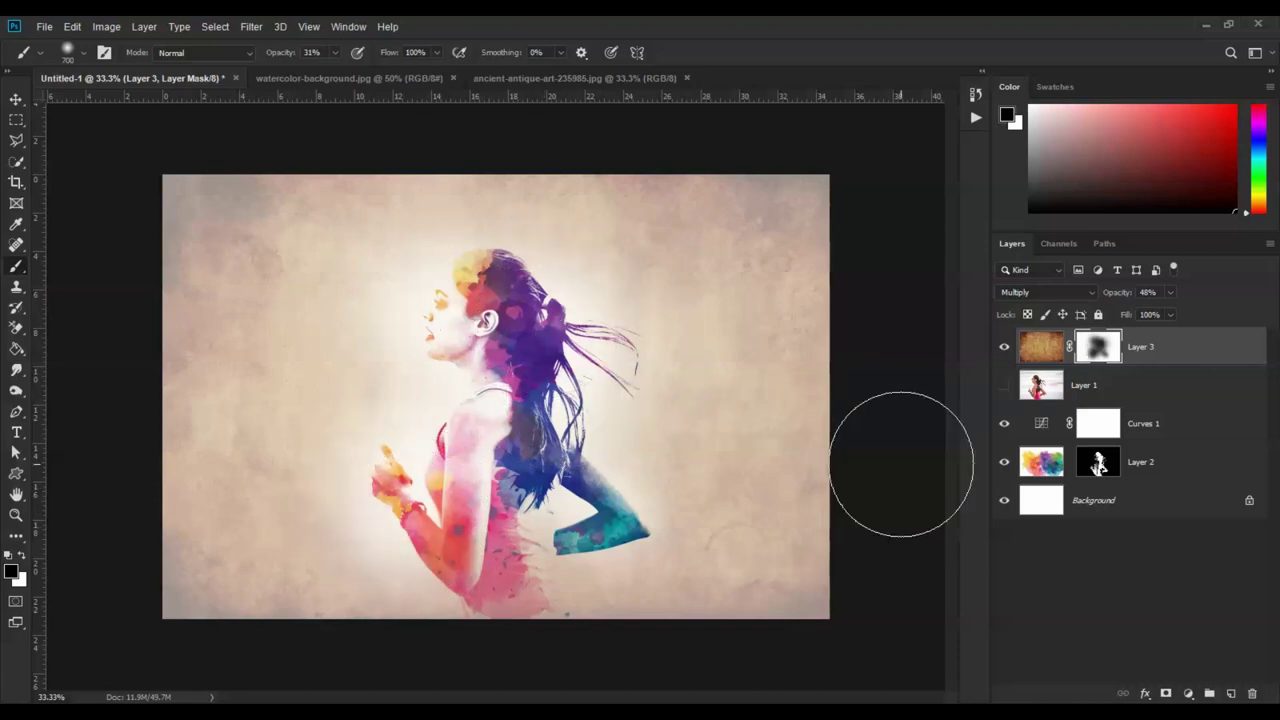
pyautogui.click(16, 99)
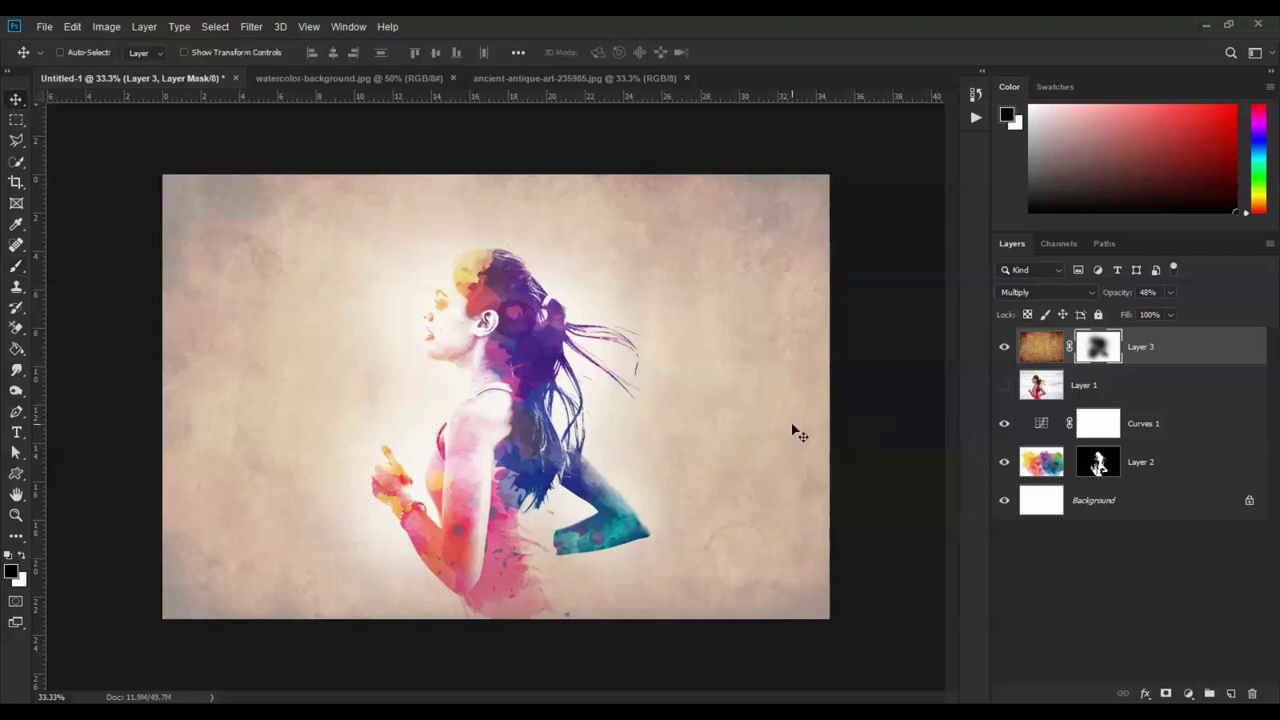